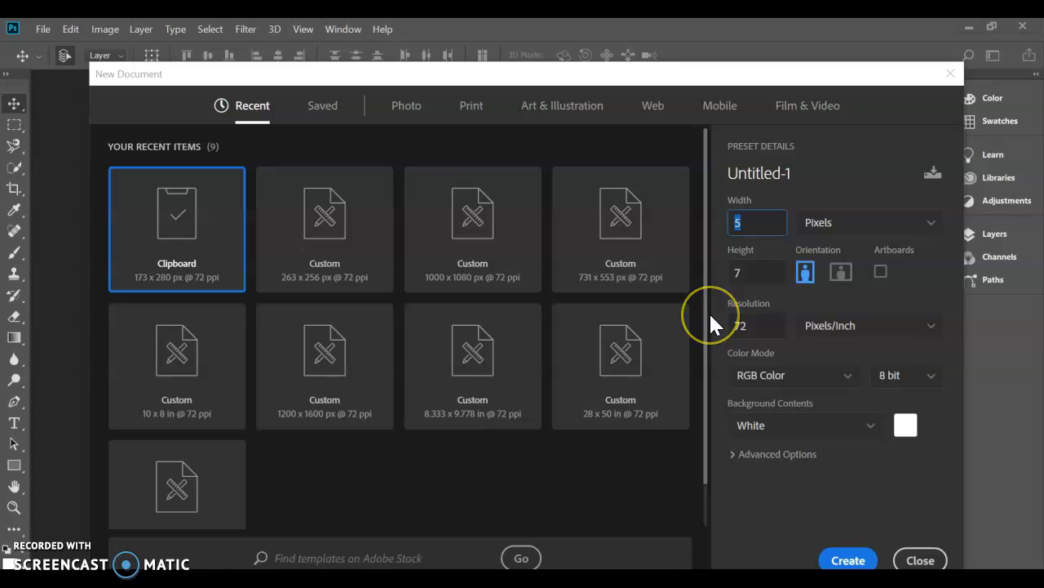
- Create a new document 5 inches wide and 7 inches high
click(862, 225)
click(867, 285)
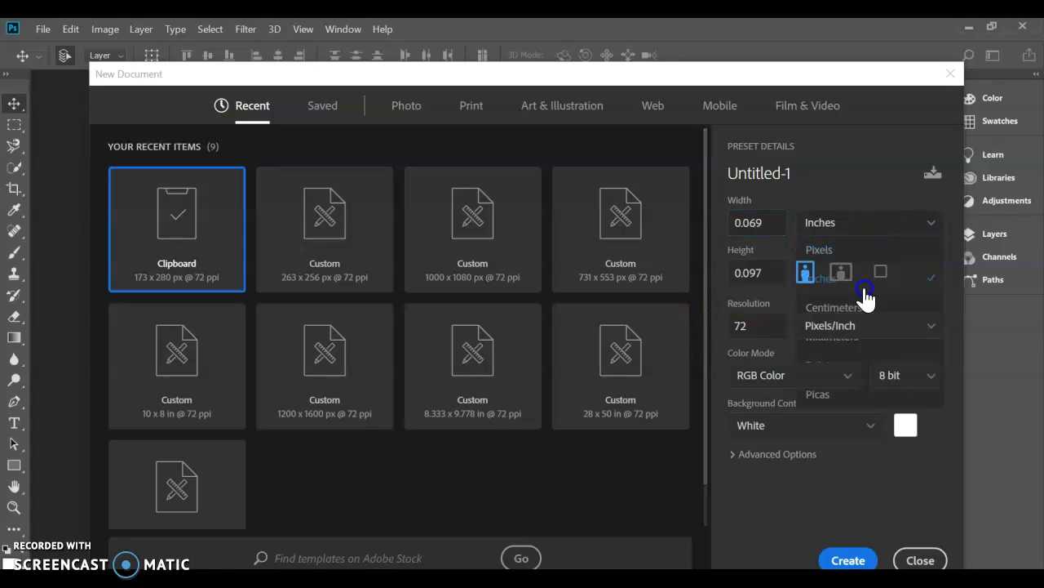
click(779, 226)
text(5)
click(769, 272)
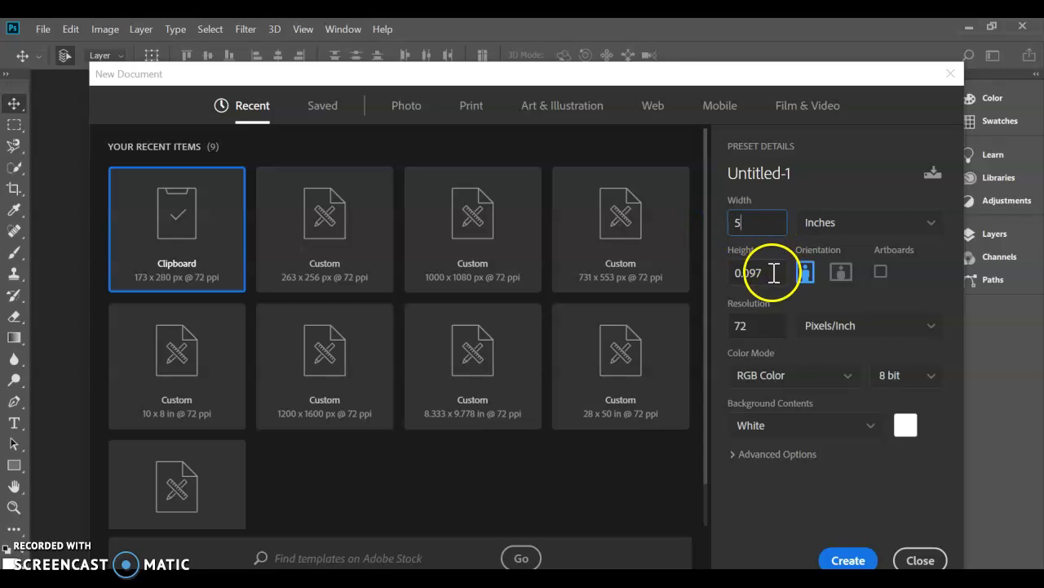
text(7)
click(893, 280)
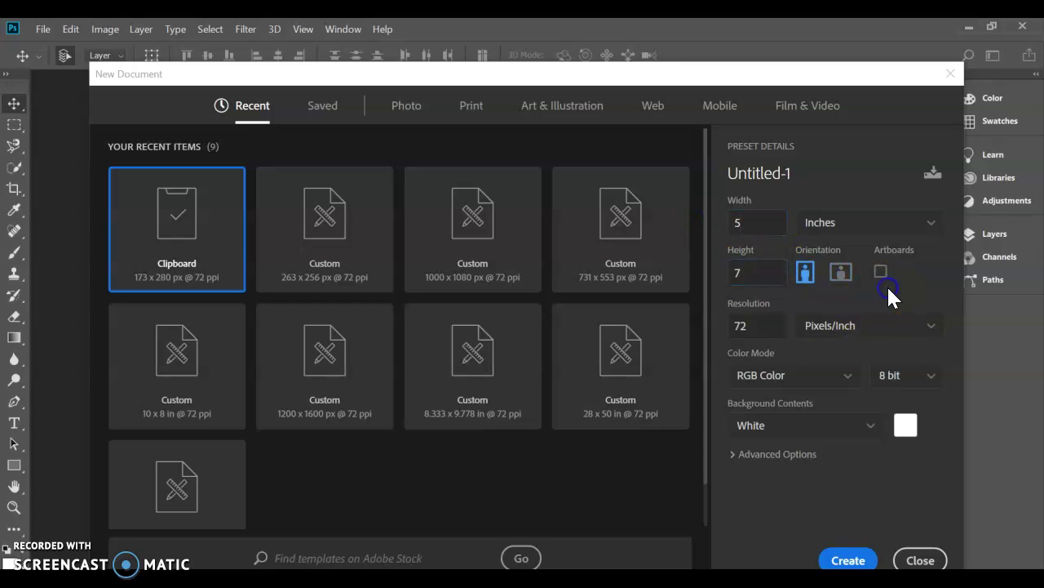
click(848, 559)
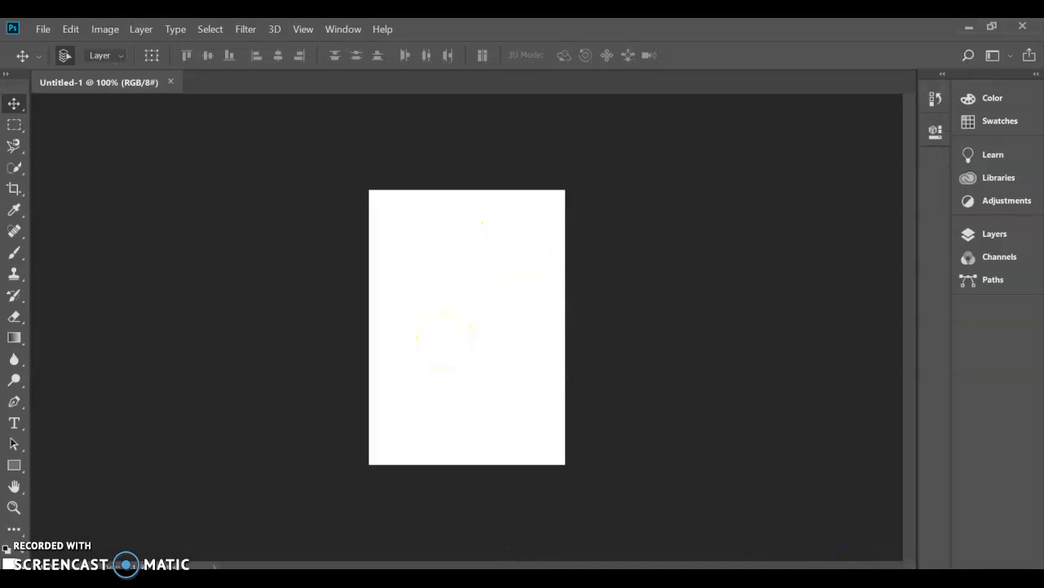
- Paste the copied portrait photo, shift it so the face fills the canvas, and enlarge the canvas with Reveal All
key(ctrl+v)
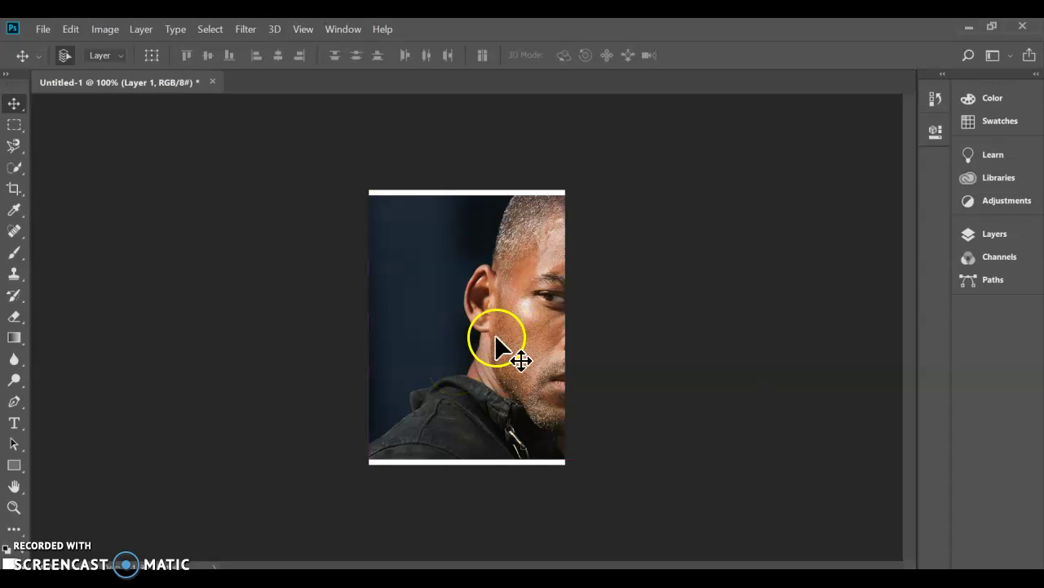
drag(511, 326, 473, 322)
click(114, 32)
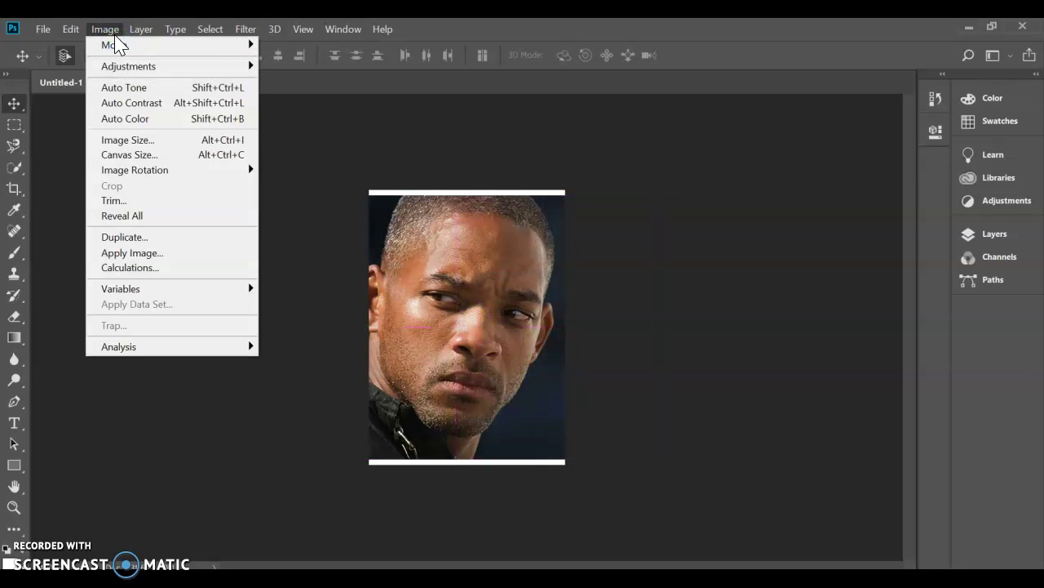
click(133, 217)
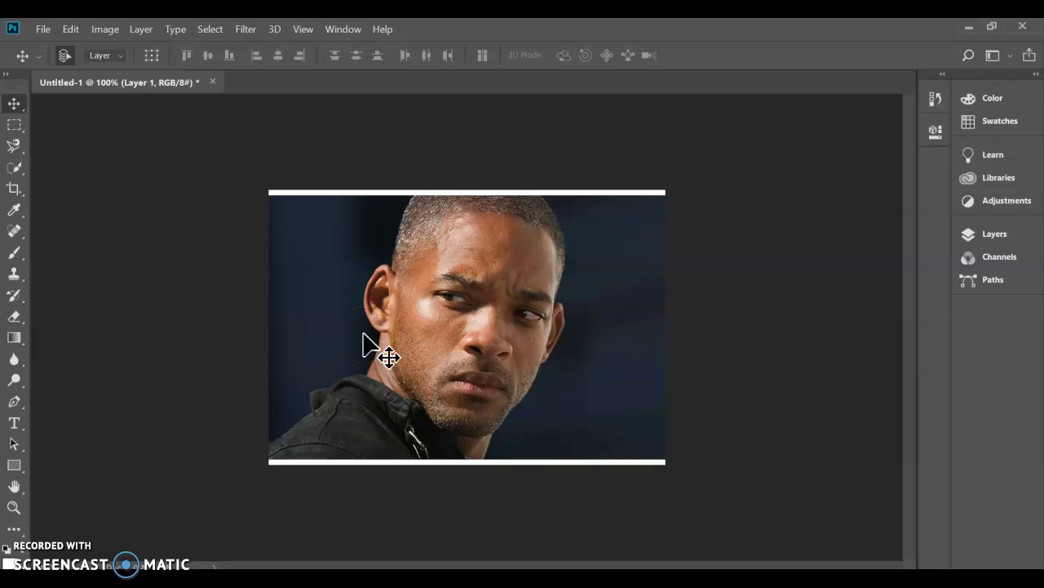
click(105, 30)
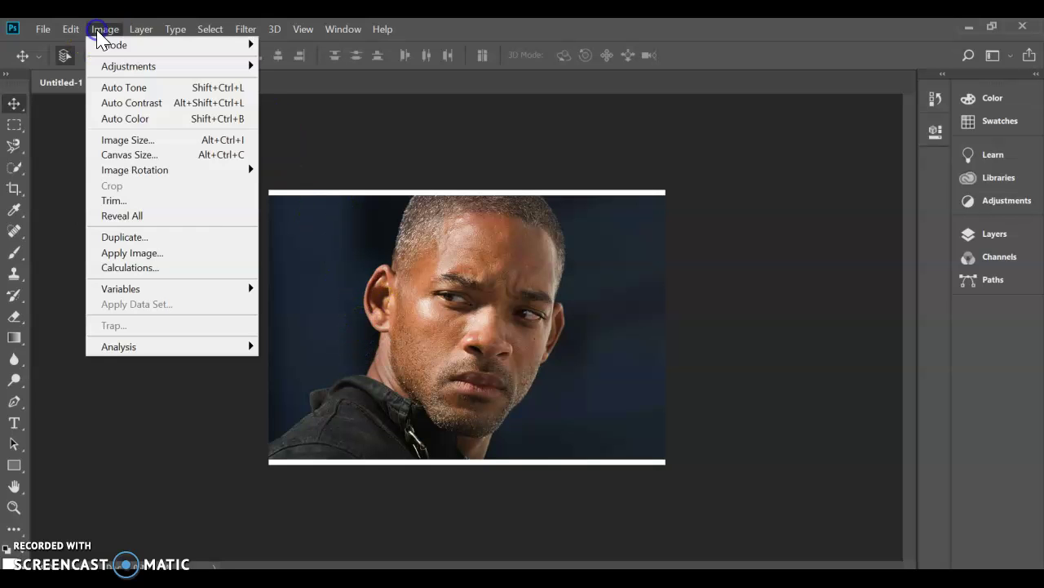
click(562, 356)
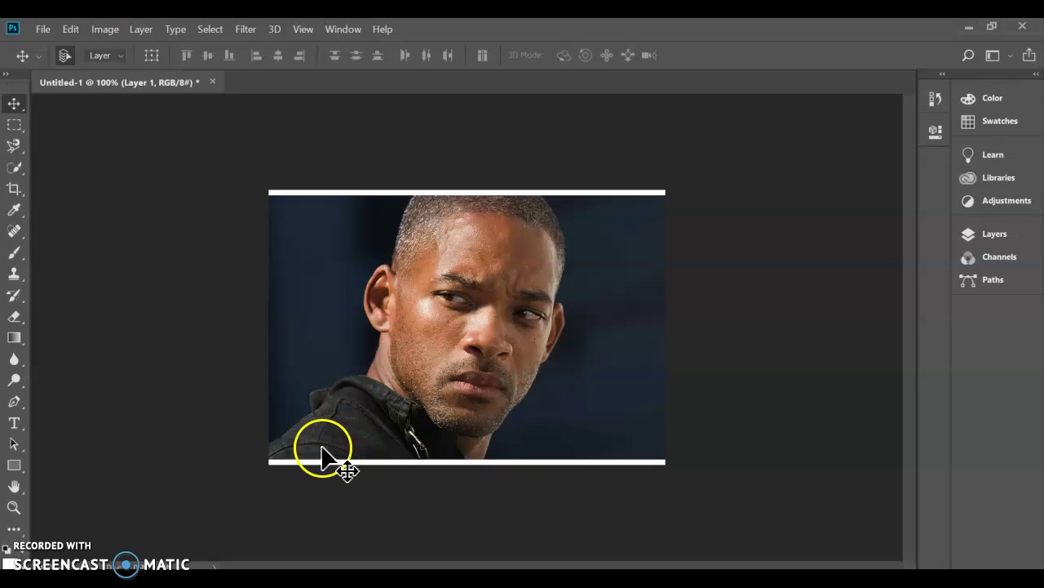
- Start a Magnetic Lasso outline at the jacket's shoulder on the photo's left edge and trace the collar and neck up to the ear
click(14, 147)
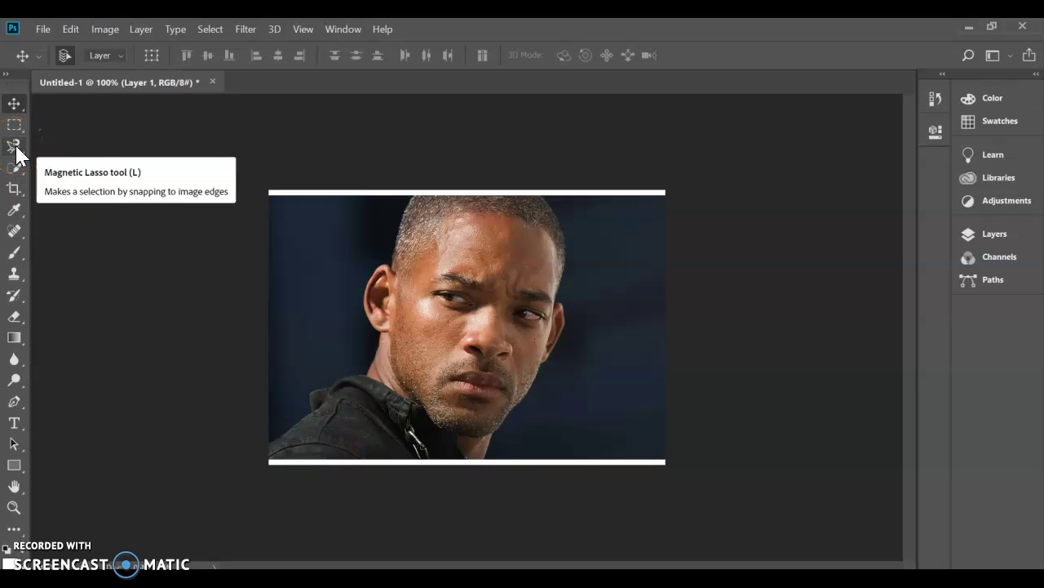
click(14, 149)
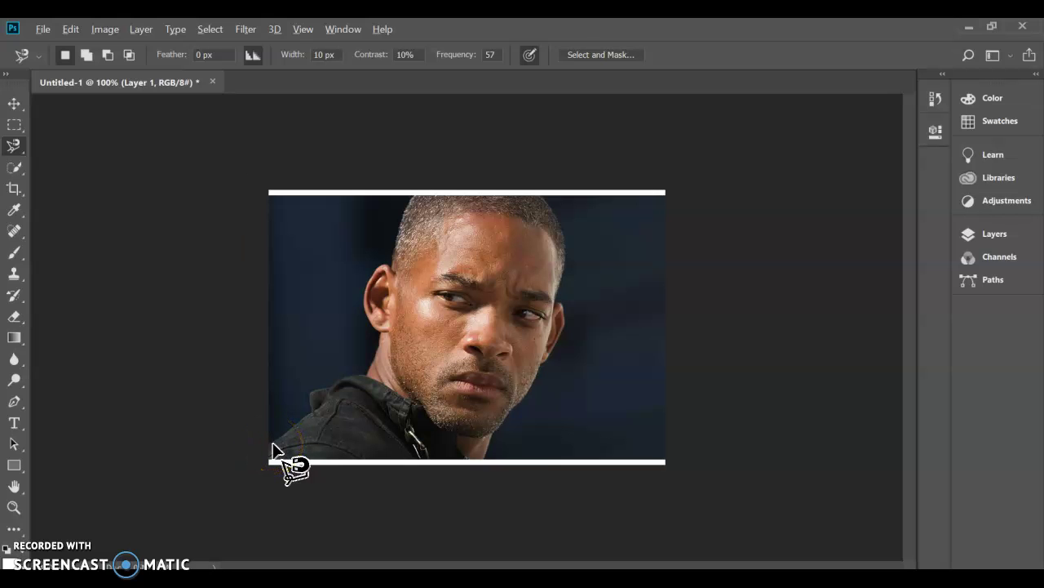
key(ctrl+0)
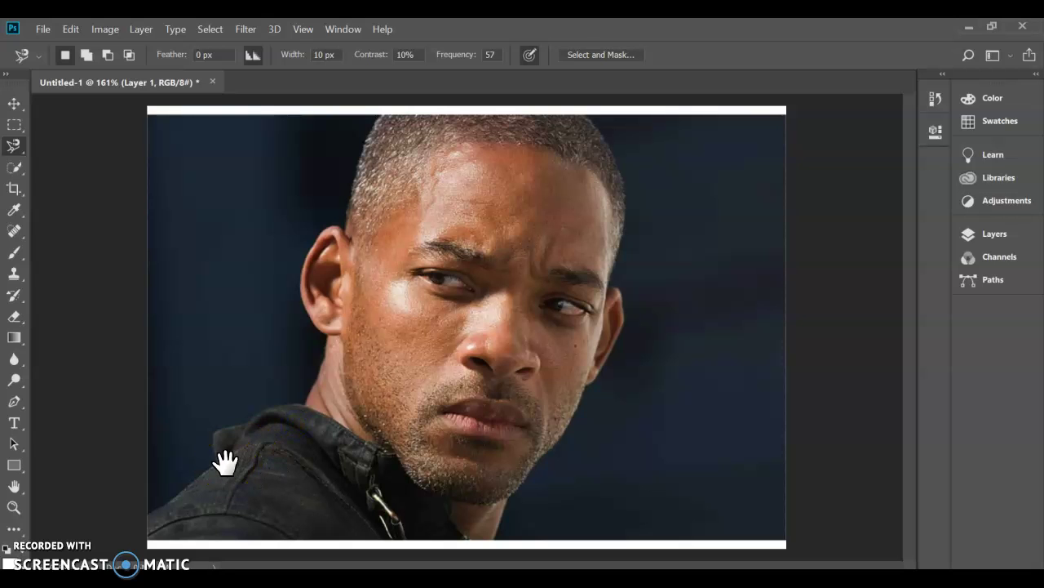
scroll(239, 473, up, 2)
drag(217, 444, 276, 396)
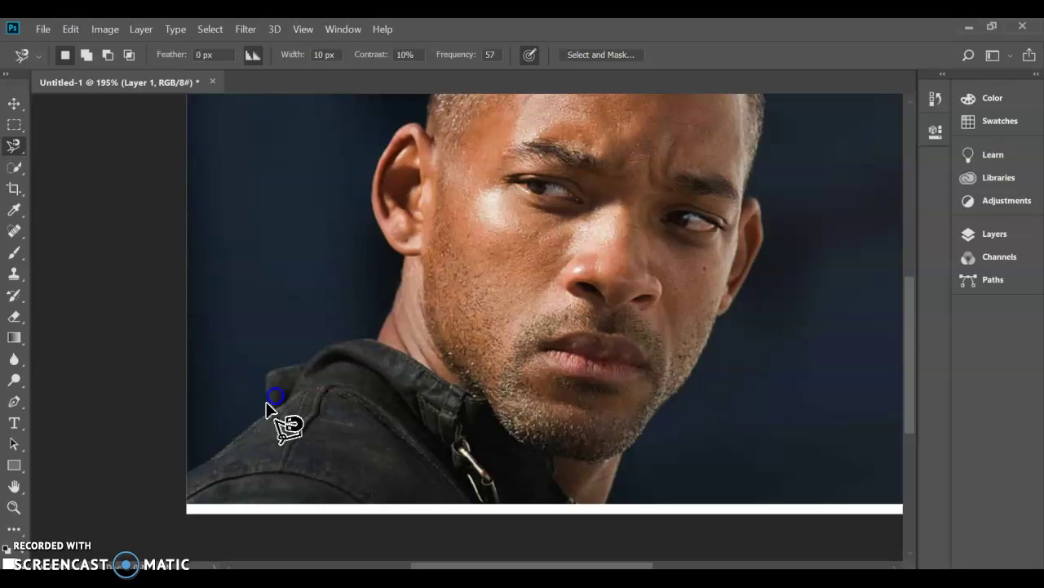
click(187, 472)
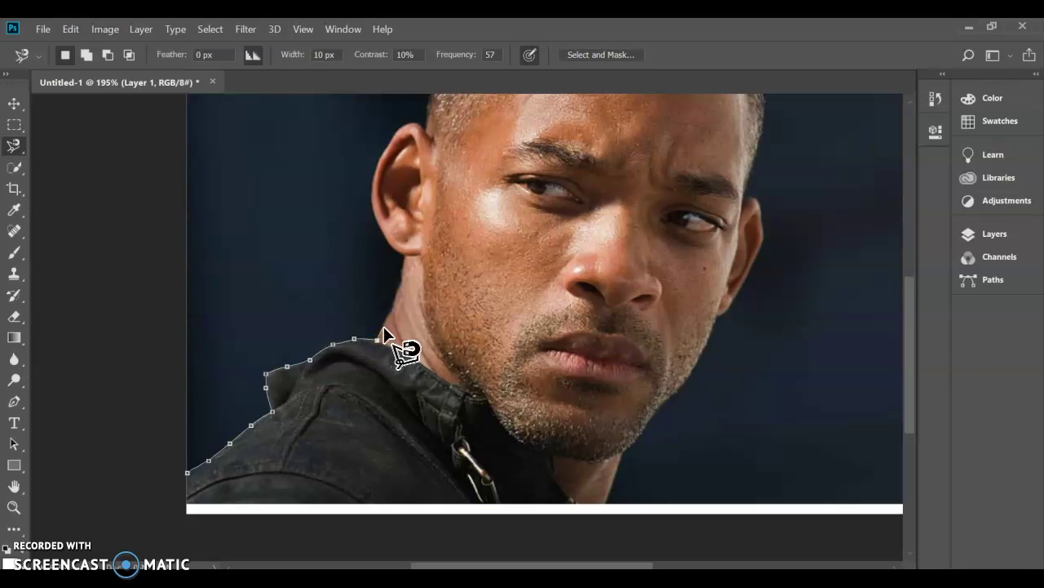
drag(395, 324, 405, 259)
- Remove the stray lasso anchor points across the face, back to the base of the left ear
mouse_move(443, 187)
mouse_down()
mouse_move(431, 275)
mouse_move(354, 250)
mouse_move(490, 236)
mouse_move(476, 226)
mouse_move(432, 282)
mouse_move(466, 240)
mouse_move(450, 252)
mouse_move(519, 239)
mouse_move(507, 324)
mouse_move(744, 302)
mouse_move(624, 233)
mouse_move(462, 318)
mouse_move(447, 353)
mouse_up()
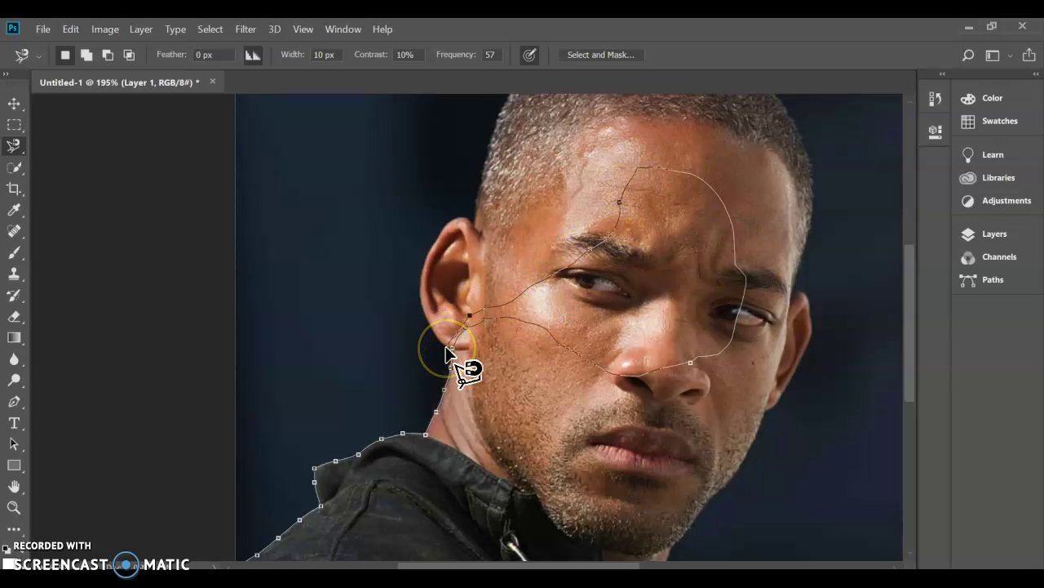
key(Delete)
key(Delete)
key(Delete)
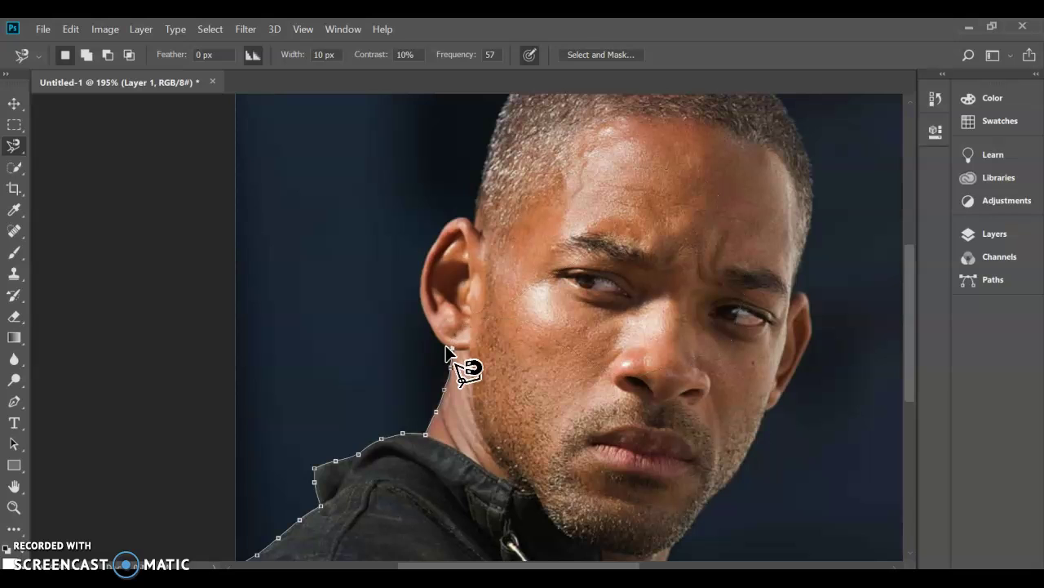
- Continue the lasso outline around the left ear, up the hairline and across the photo's top edge to the head's right side
mouse_move(446, 352)
mouse_down()
mouse_move(417, 296)
mouse_move(425, 253)
mouse_move(462, 213)
mouse_move(480, 236)
mouse_move(502, 115)
mouse_move(398, 257)
mouse_up()
key(space)
click(412, 226)
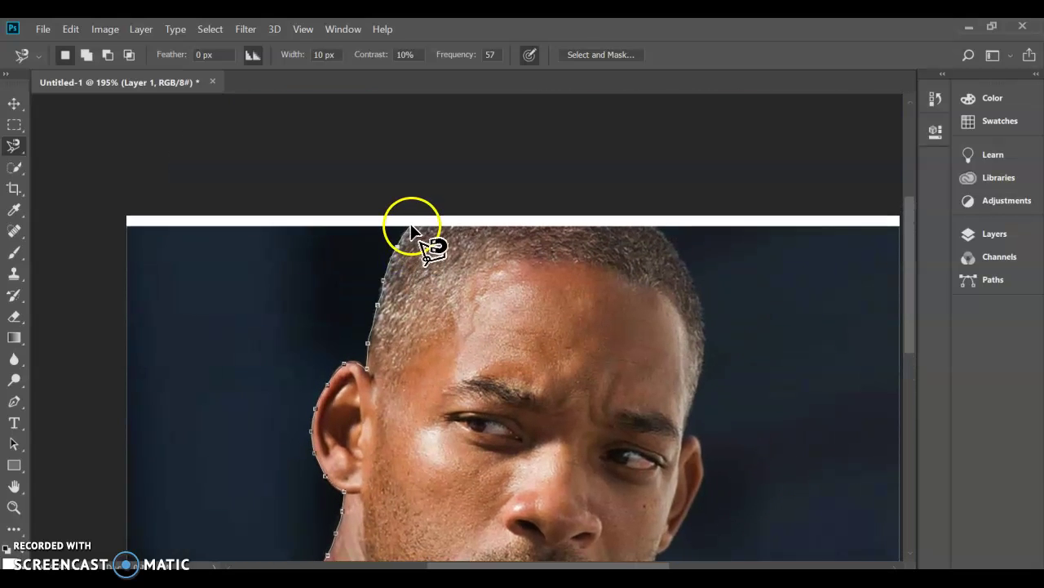
mouse_move(427, 227)
mouse_down()
mouse_move(653, 231)
mouse_move(695, 289)
mouse_move(687, 271)
mouse_up()
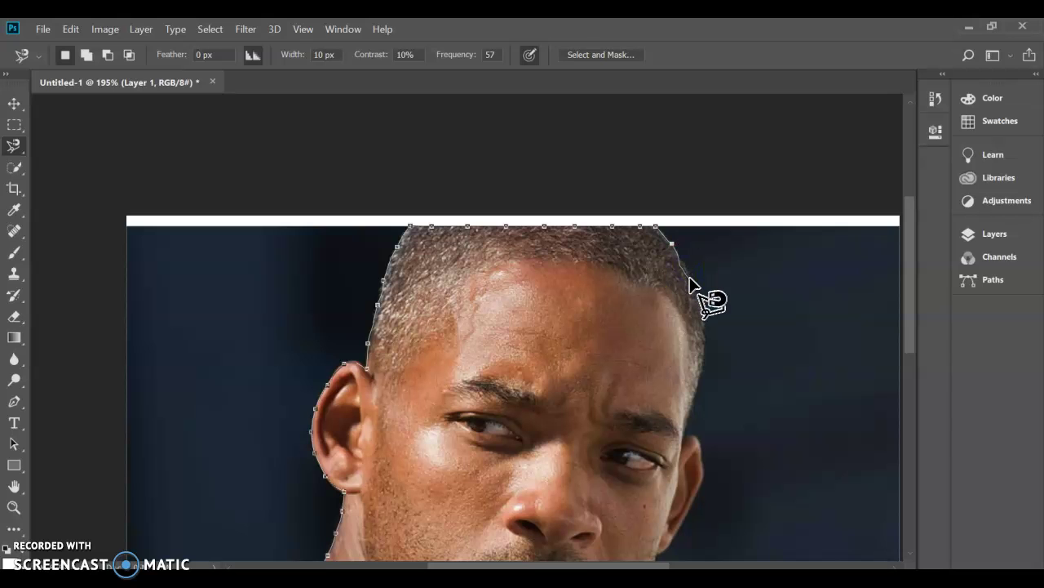
- Trace the lasso outline down the head's right side, around the ear, jaw and neck to the photo's bottom edge
mouse_move(690, 280)
mouse_down()
mouse_move(648, 203)
mouse_move(541, 122)
mouse_move(541, 136)
mouse_up()
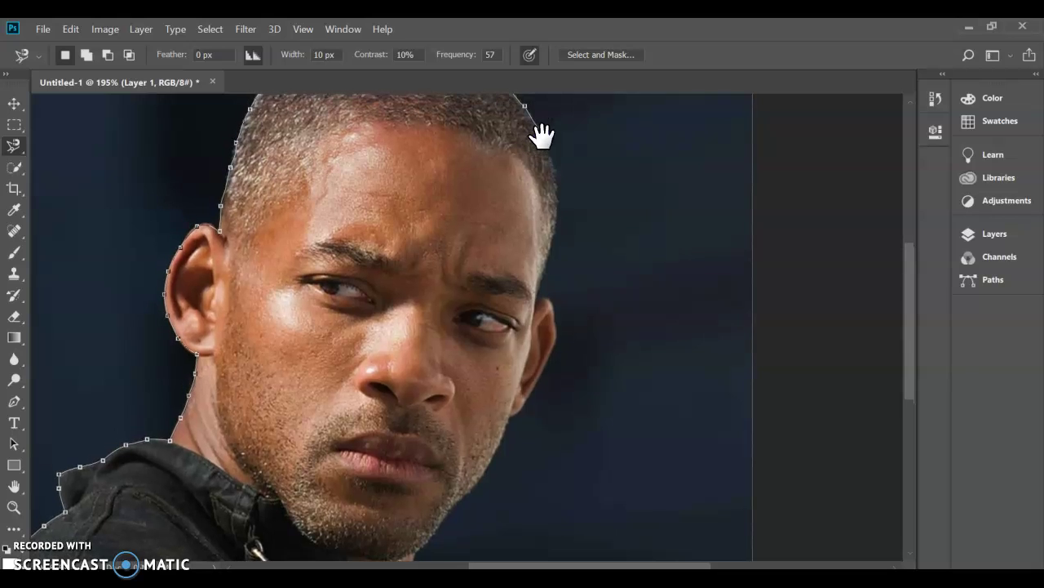
drag(557, 171, 542, 302)
click(545, 300)
mouse_move(550, 302)
mouse_down()
mouse_move(557, 346)
mouse_move(539, 399)
mouse_move(451, 520)
mouse_move(517, 299)
mouse_up()
key(space)
click(517, 297)
drag(485, 346, 468, 389)
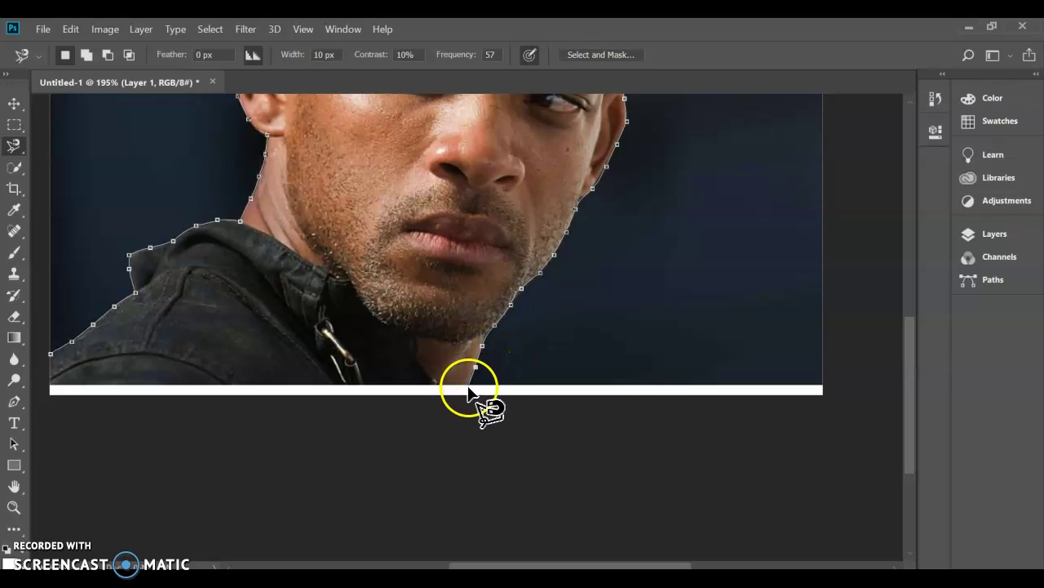
- Run the lasso outline along the photo's bottom edge to the left corner and close the selection at its starting point
key(space)
drag(279, 389, 571, 354)
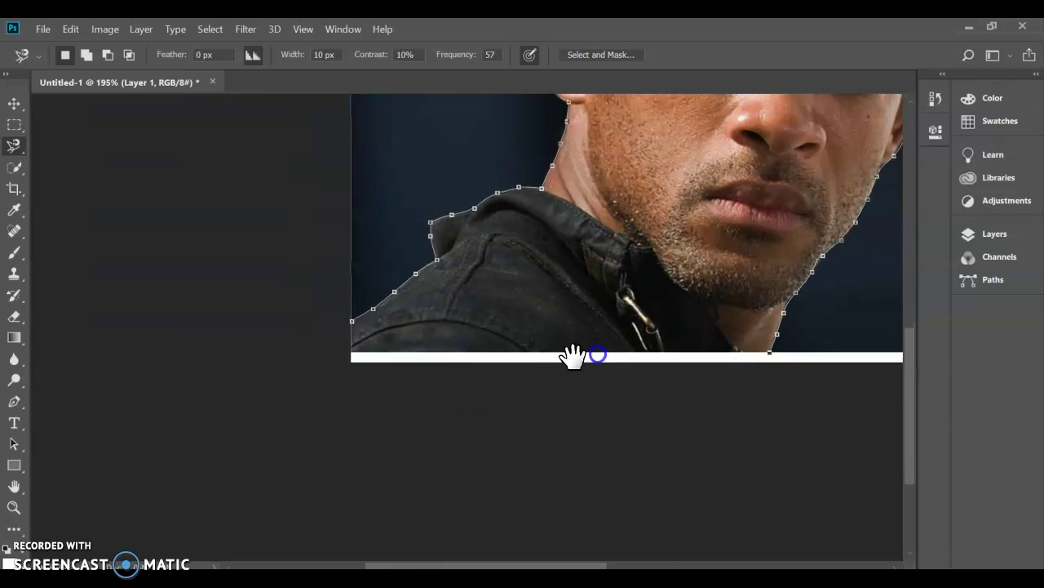
click(356, 364)
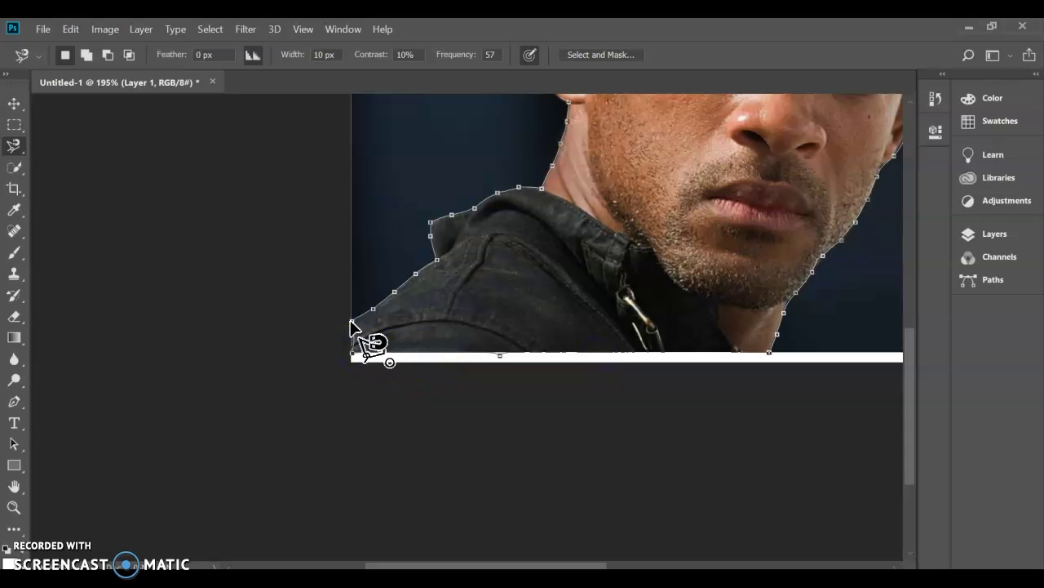
mouse_move(352, 326)
mouse_down()
mouse_move(343, 300)
mouse_move(354, 325)
mouse_up()
click(353, 325)
- Copy the selected man onto a new layer and move the copy slightly right and down from the original
mouse_move(641, 288)
mouse_down()
mouse_move(508, 318)
mouse_move(484, 347)
mouse_move(509, 366)
mouse_move(630, 307)
mouse_up()
scroll(646, 286, down, 1)
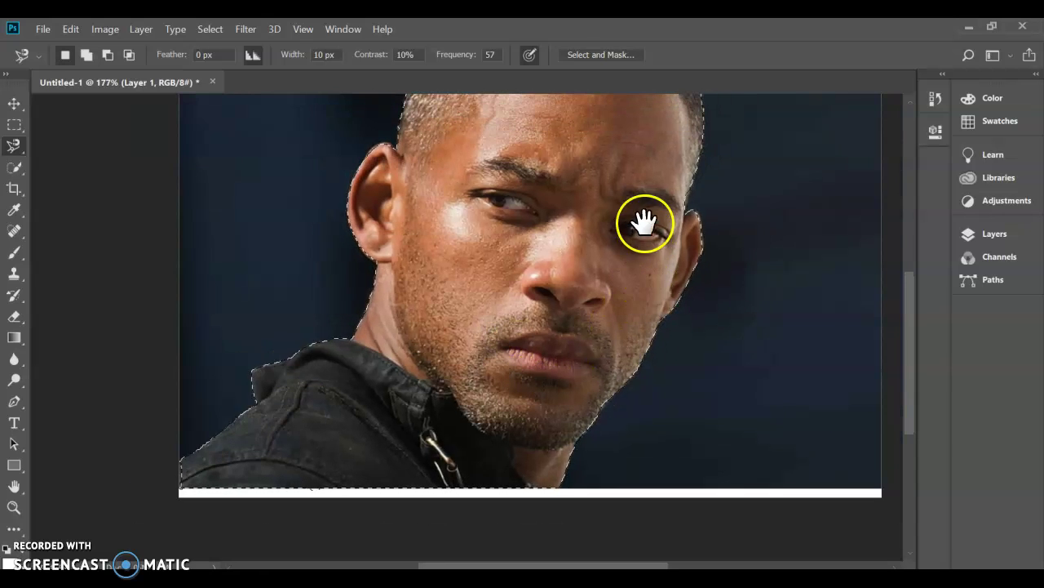
drag(646, 221, 626, 324)
click(641, 316)
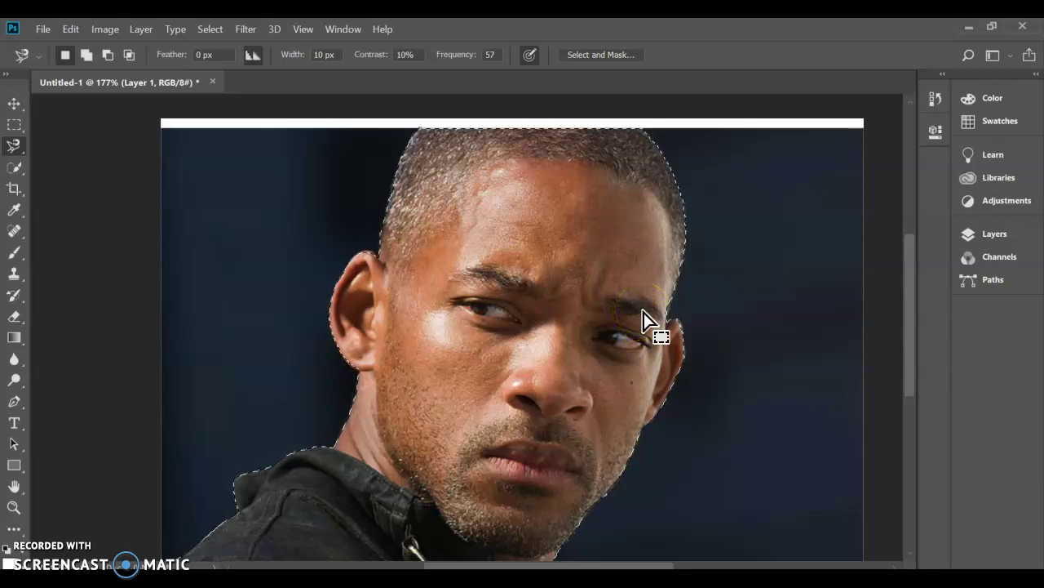
key(ctrl+j)
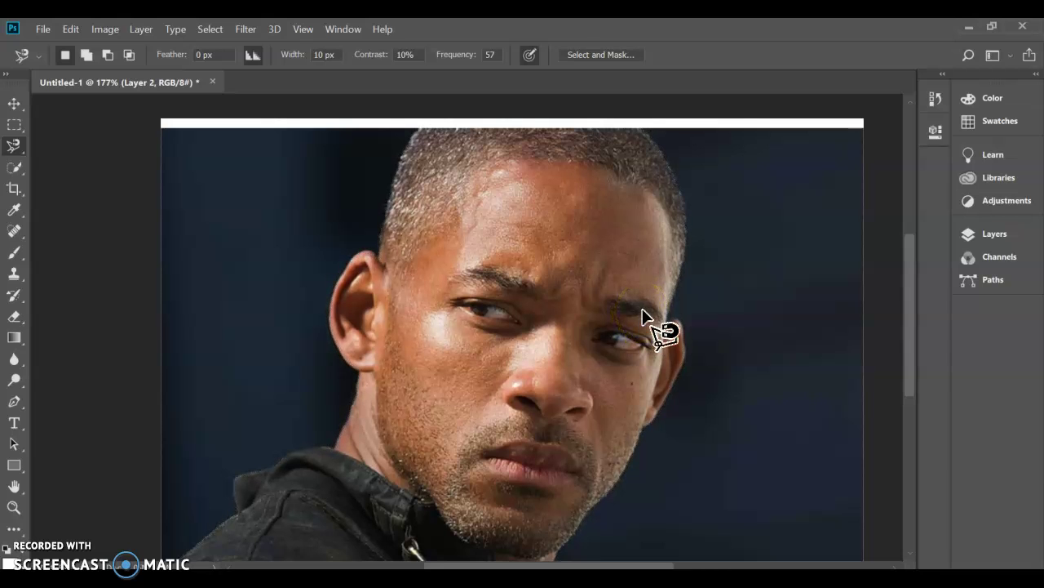
click(16, 104)
drag(468, 344, 581, 366)
- Delete Layer 1 with the original photo and the white Background layer, leaving only the cut-out
click(979, 232)
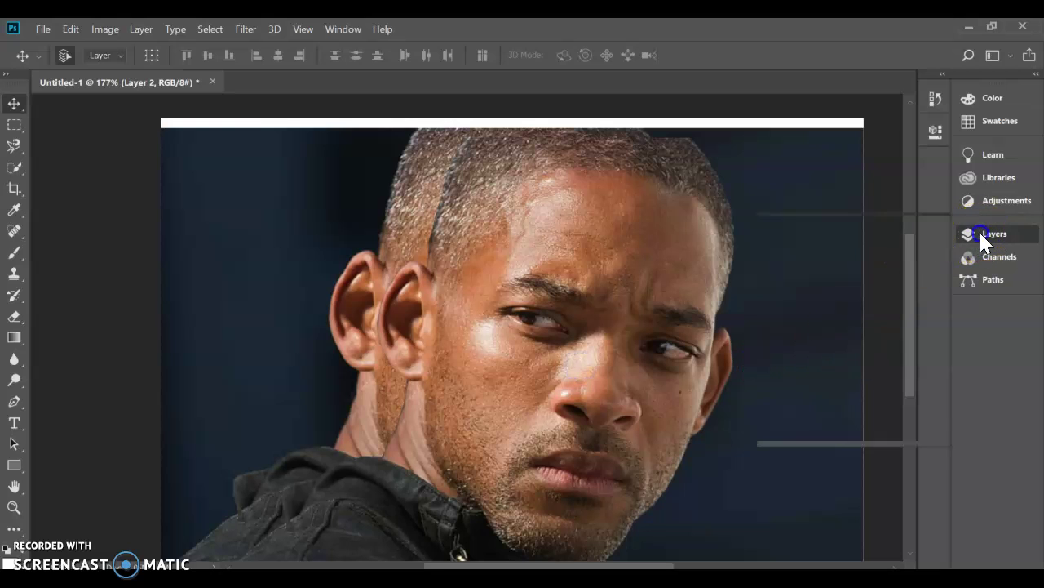
click(862, 353)
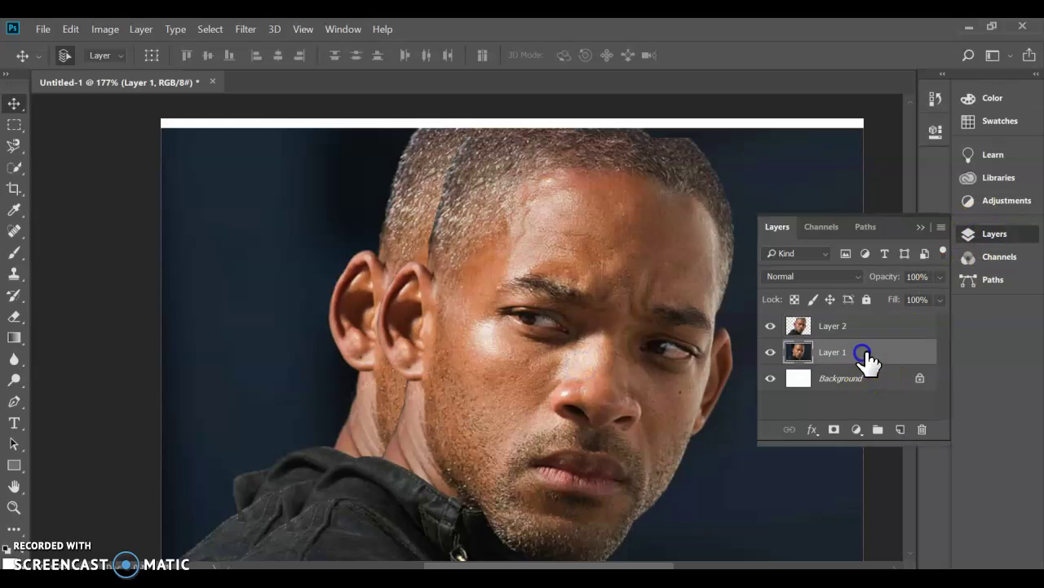
click(923, 430)
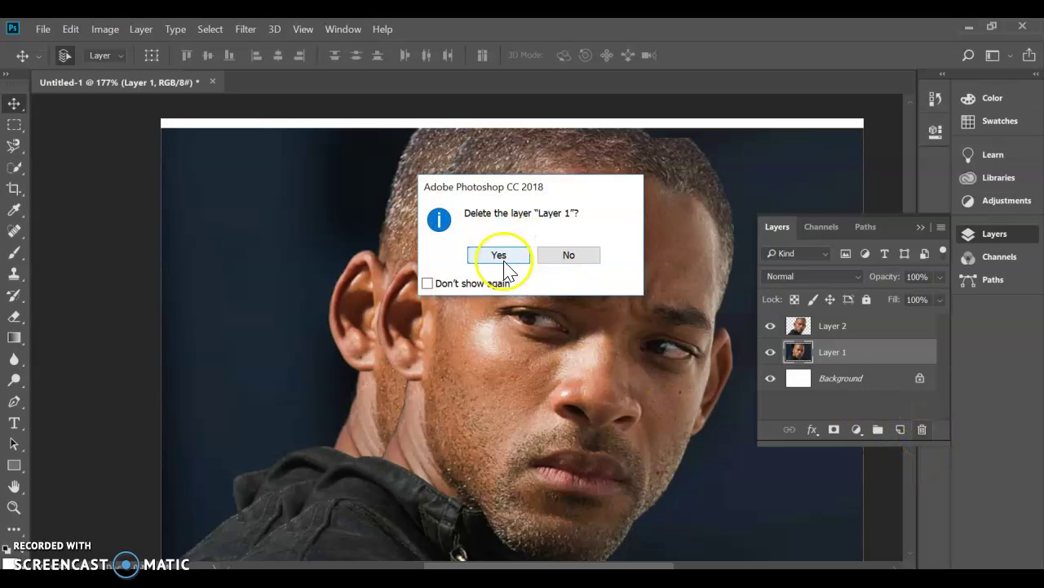
click(502, 259)
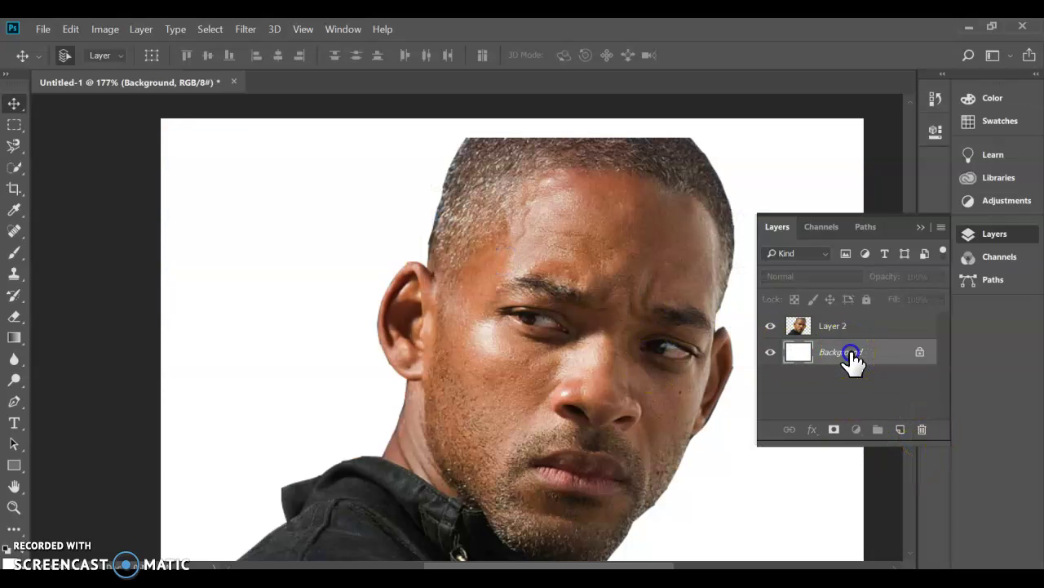
click(923, 430)
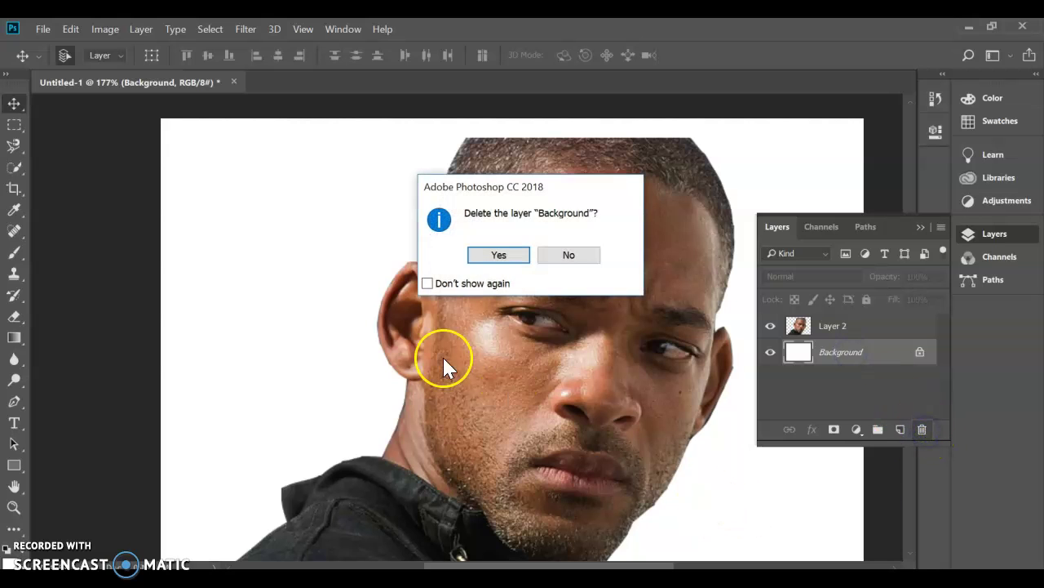
click(485, 265)
- Move the cut-out slightly upward so the shoulders sit just above the canvas's bottom edge
scroll(614, 339, down, 1)
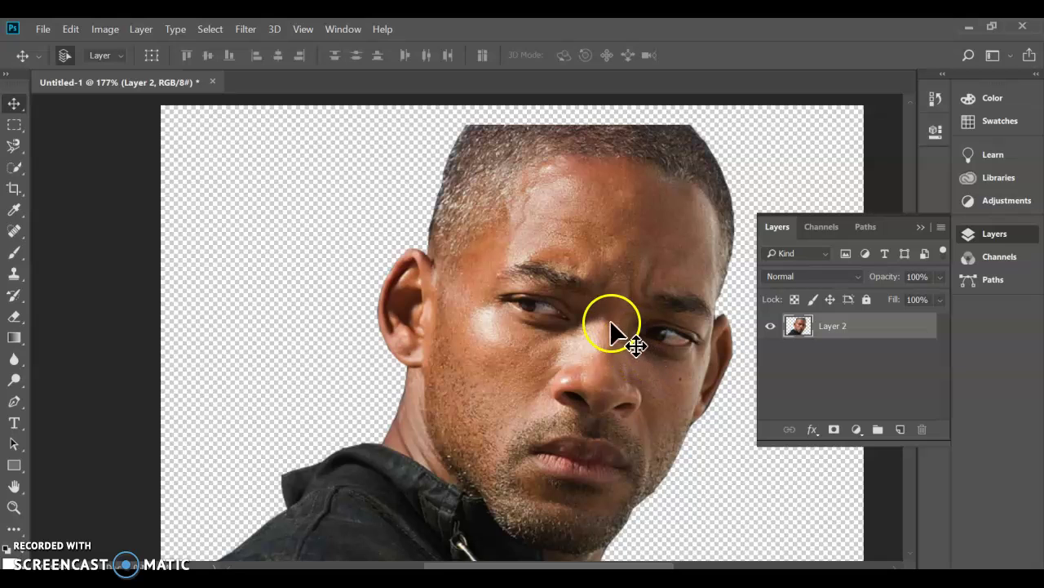
scroll(606, 339, down, 1)
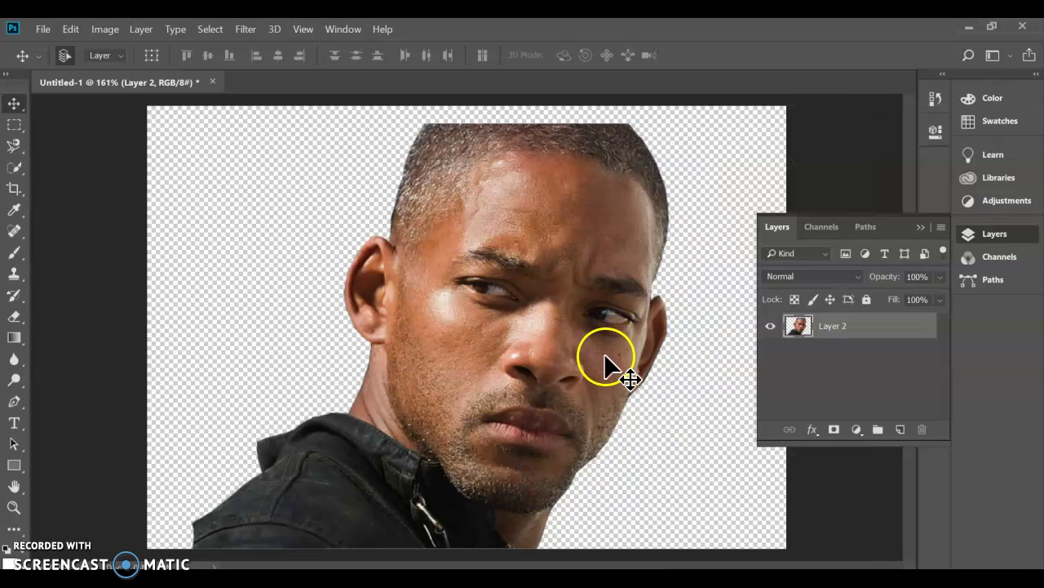
drag(547, 380, 507, 388)
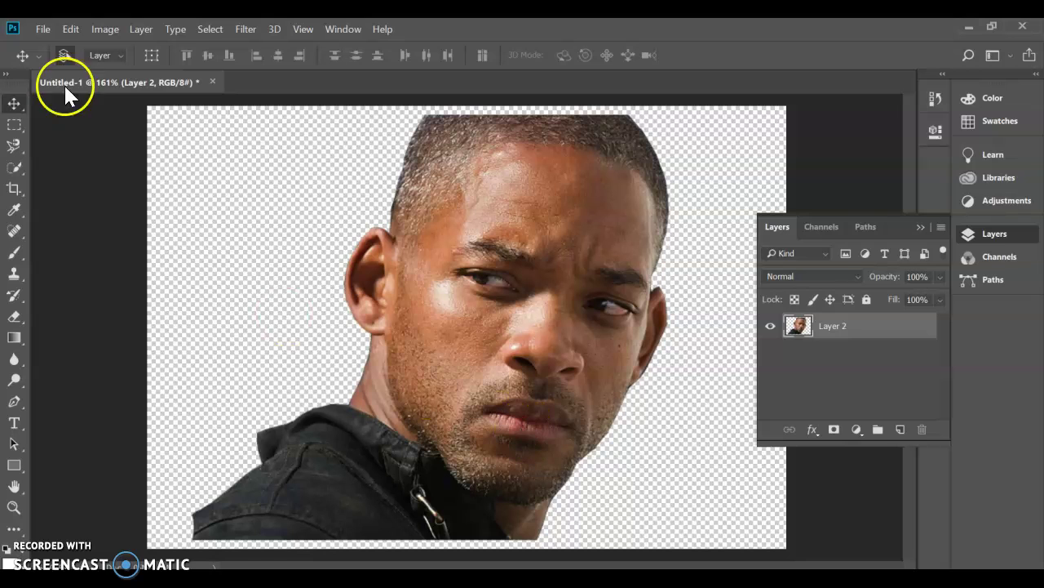
- Save the cut-out as a layered Photoshop file named Will Smith Test in Downloads, keeping Maximize Compatibility on
click(44, 31)
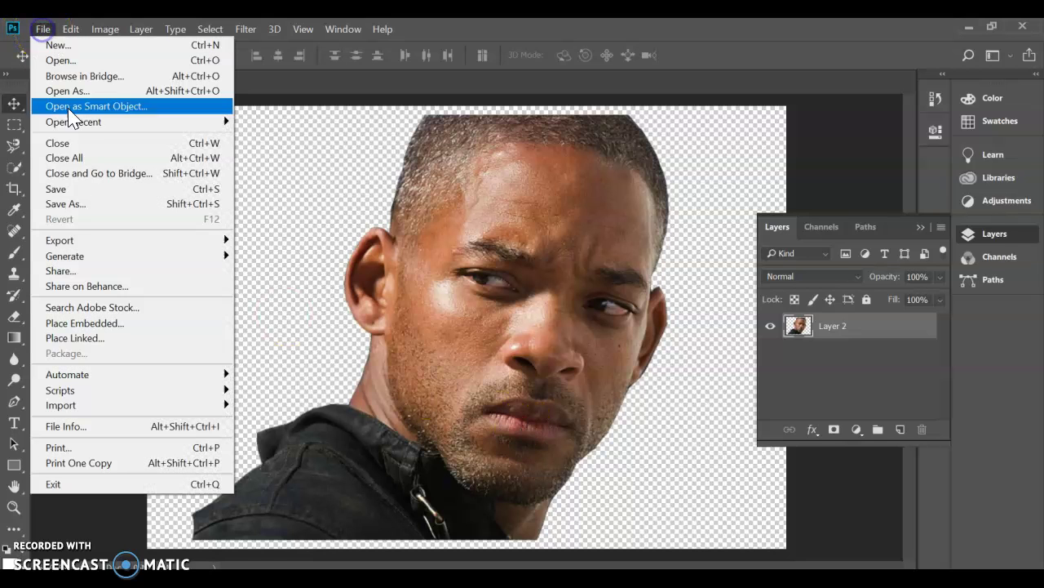
click(106, 204)
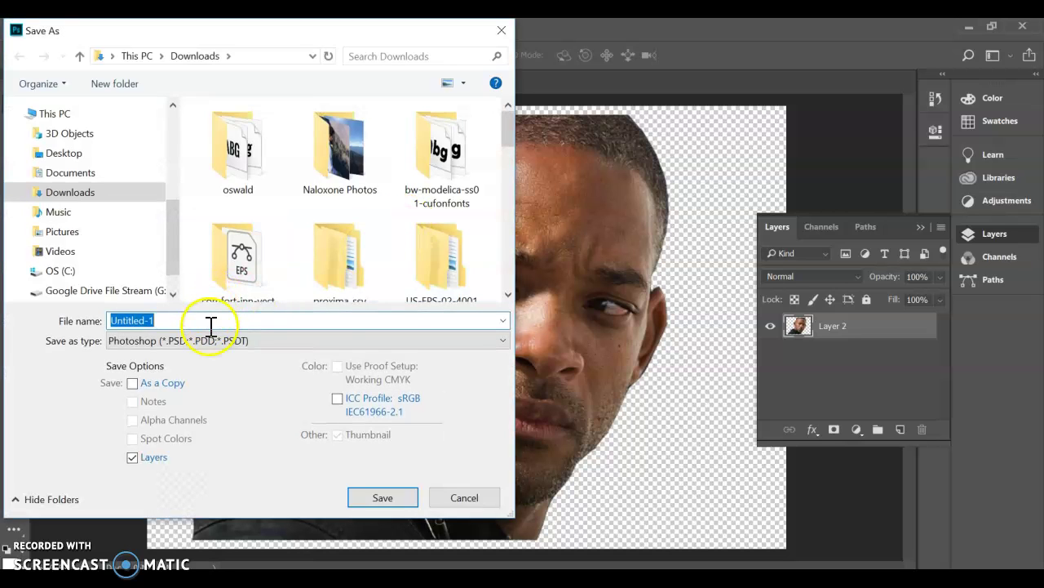
text(Will Smith Test)
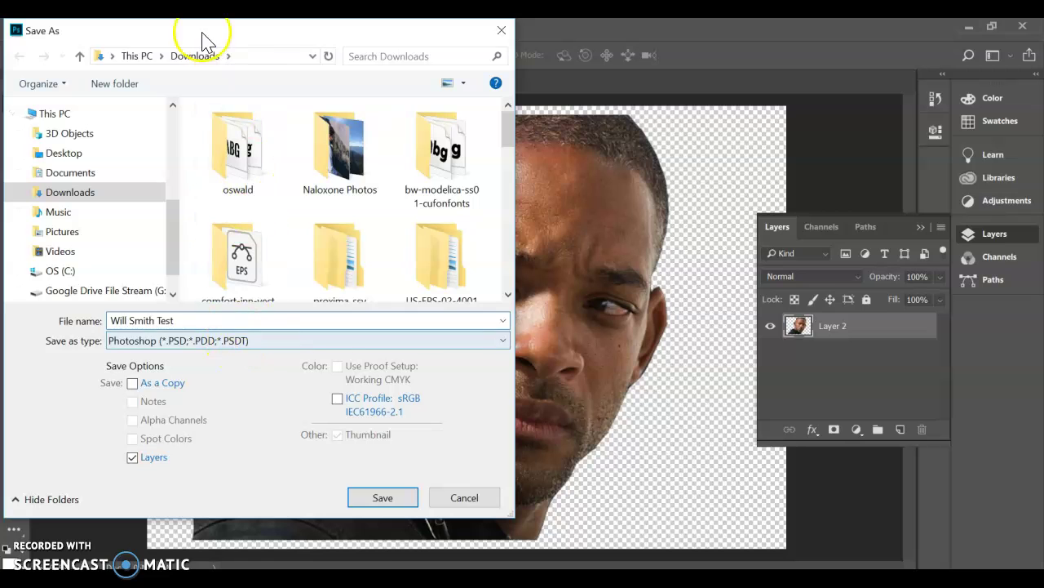
click(383, 497)
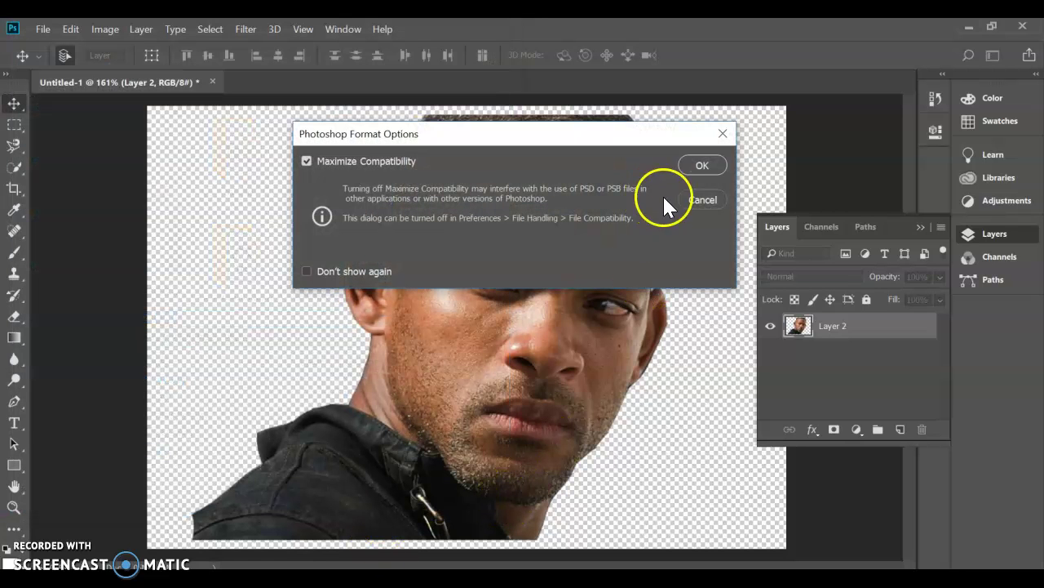
key(Return)
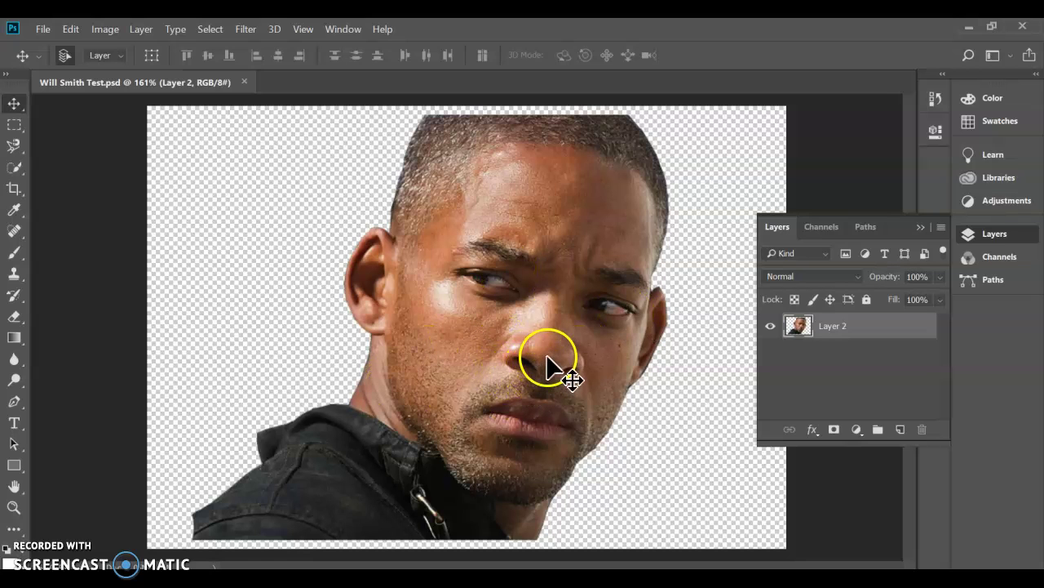
- Convert the image to Grayscale mode and discard its color information
click(112, 30)
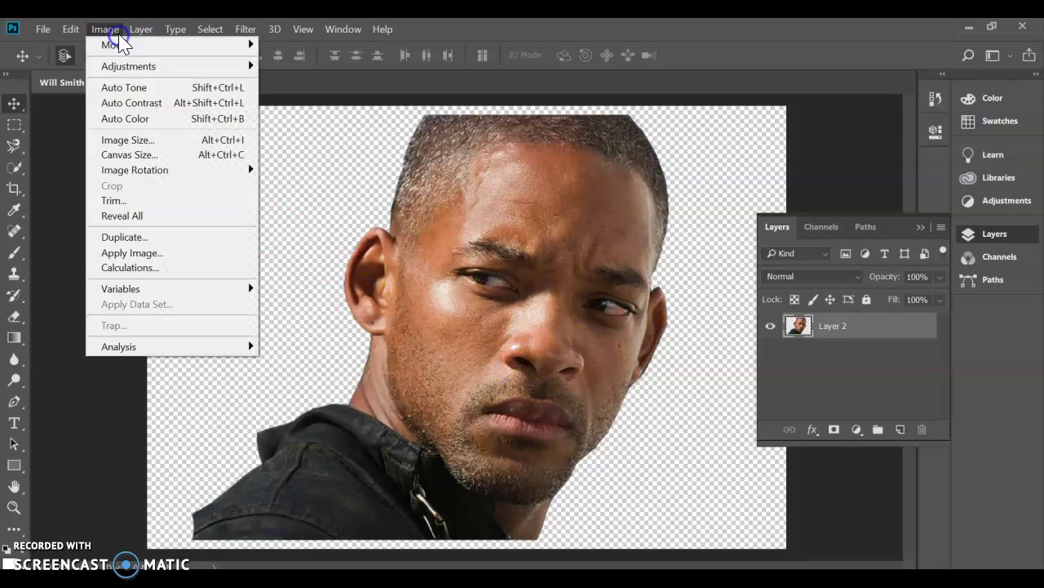
mouse_move(122, 45)
click(307, 54)
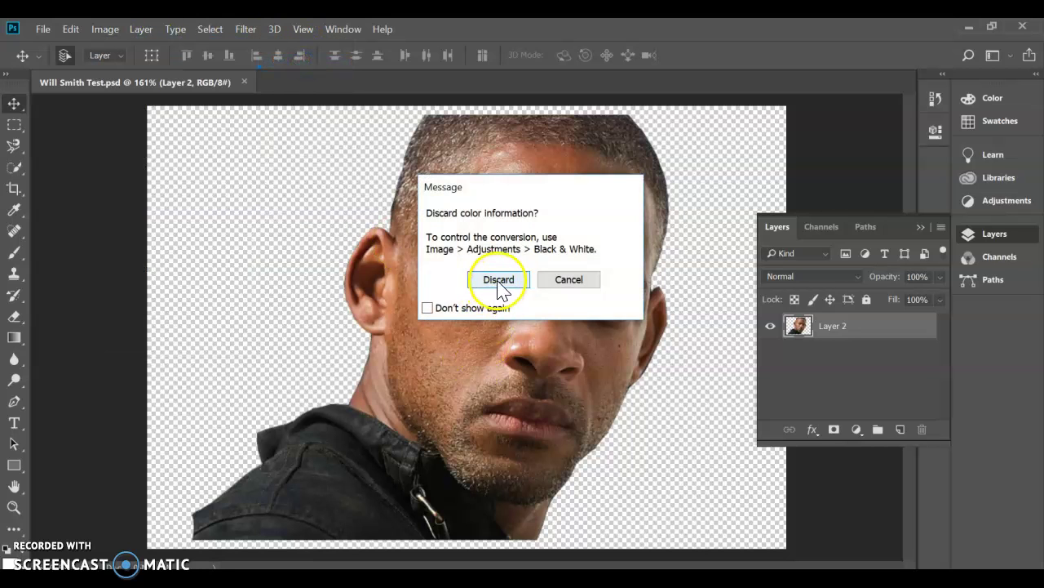
click(498, 280)
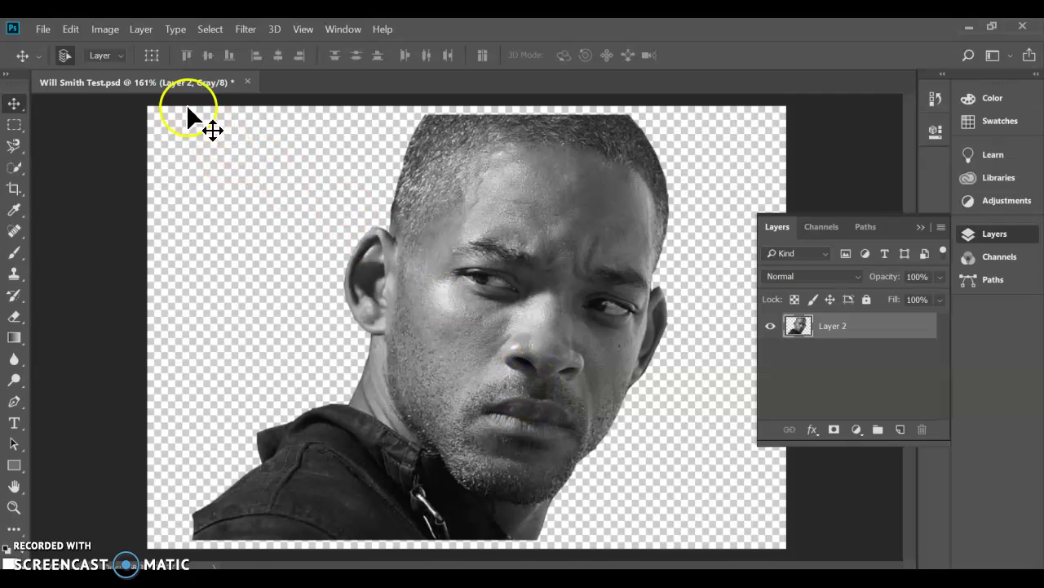
- Try a strongly bent Curves adjustment on the grayscale cut-out, raising the lower point steeply and setting the upper point to input 71, output 68
click(106, 30)
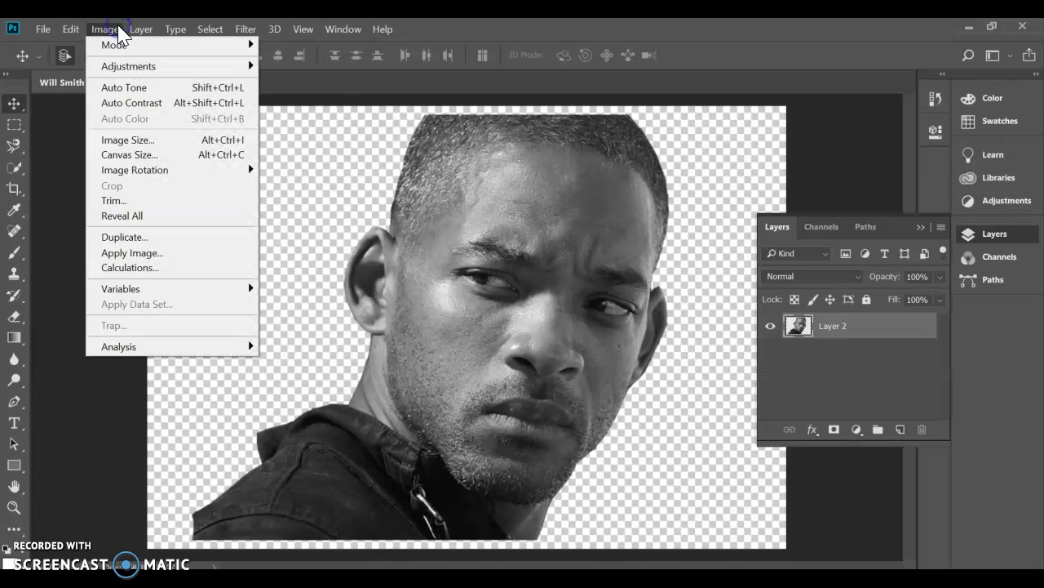
mouse_move(123, 65)
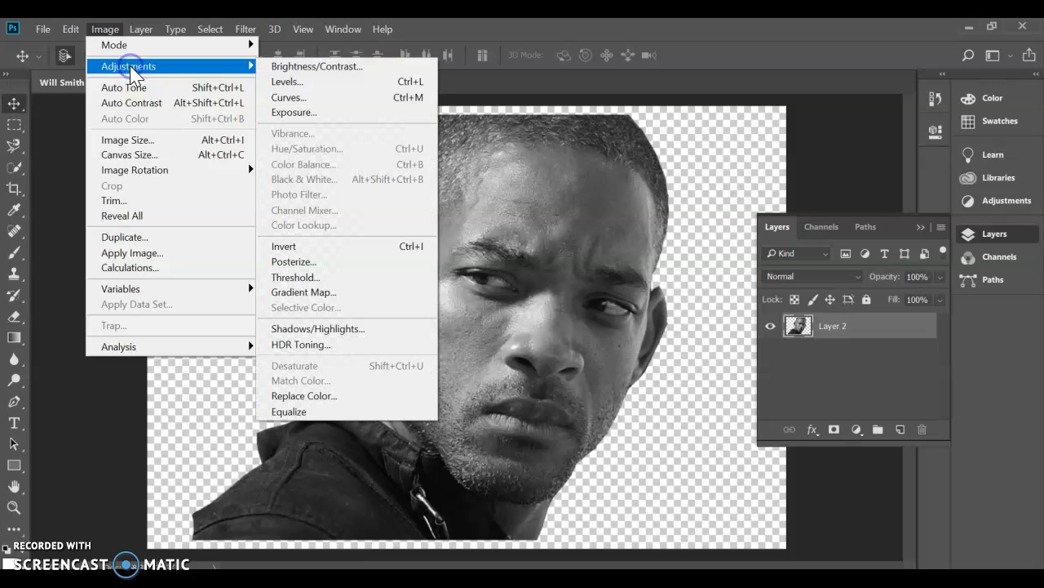
click(326, 97)
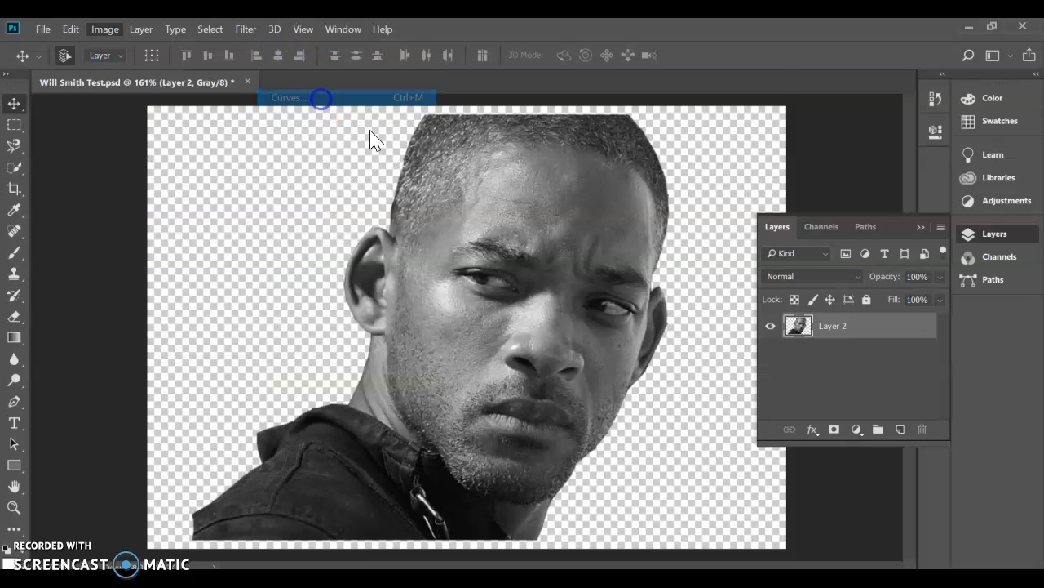
drag(545, 78, 302, 49)
drag(151, 280, 174, 291)
drag(239, 204, 239, 178)
drag(269, 50, 923, 98)
drag(900, 226, 904, 247)
drag(831, 346, 795, 189)
mouse_move(912, 246)
mouse_down()
mouse_move(905, 352)
mouse_move(898, 240)
mouse_up()
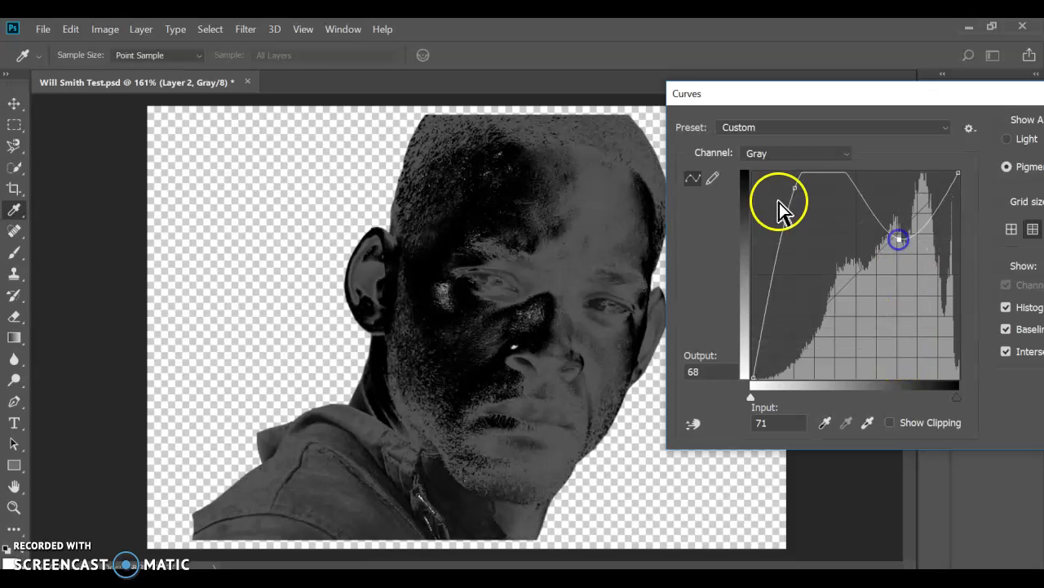
- Reshape the curve into a steep S with its upper point at input 70, output 75, and apply the adjustment
drag(793, 190, 851, 345)
mouse_move(898, 239)
mouse_down()
mouse_move(905, 226)
mouse_move(896, 234)
mouse_move(895, 226)
mouse_up()
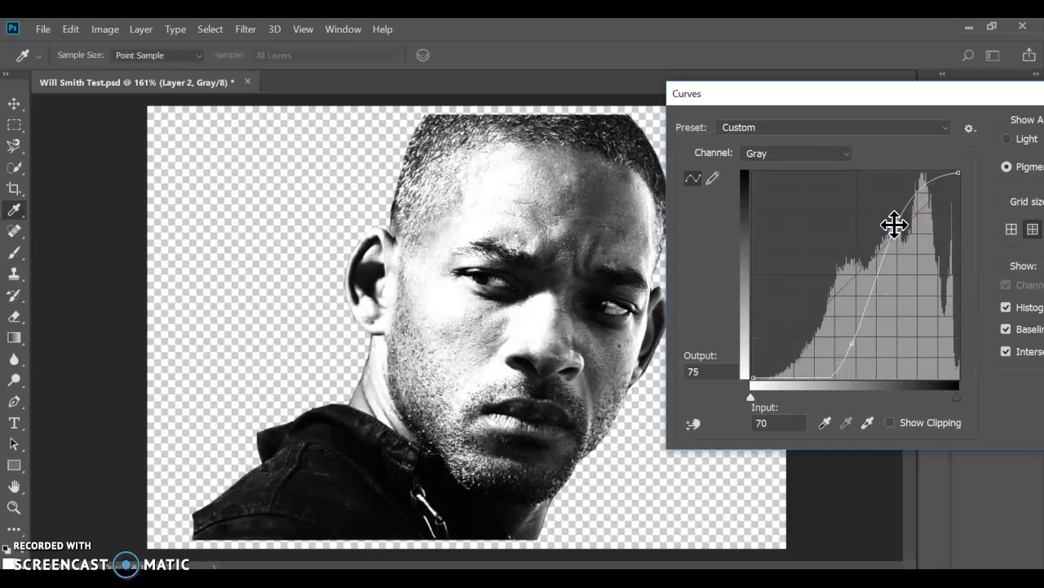
drag(905, 93, 812, 97)
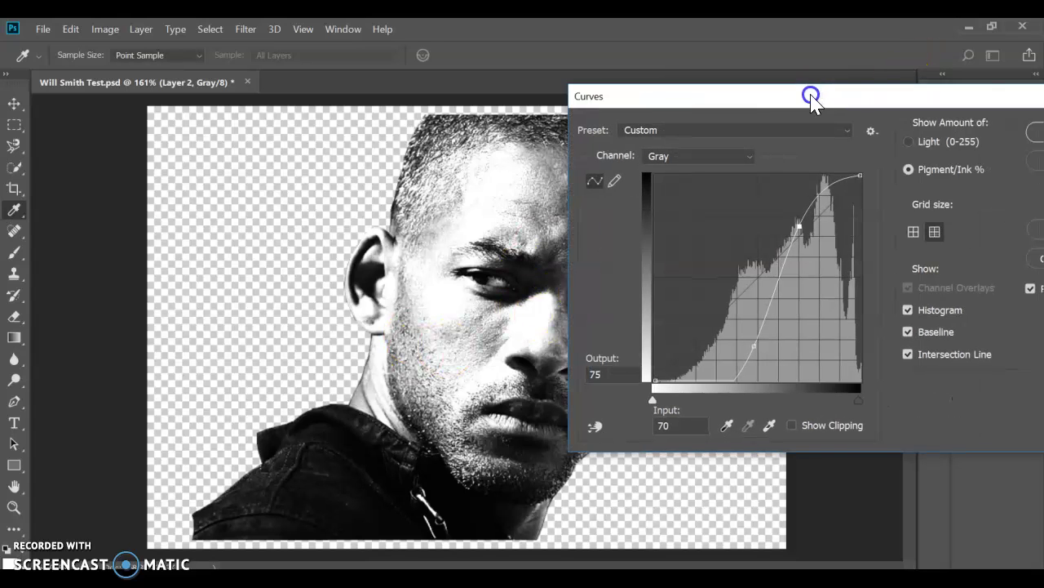
drag(904, 98, 834, 142)
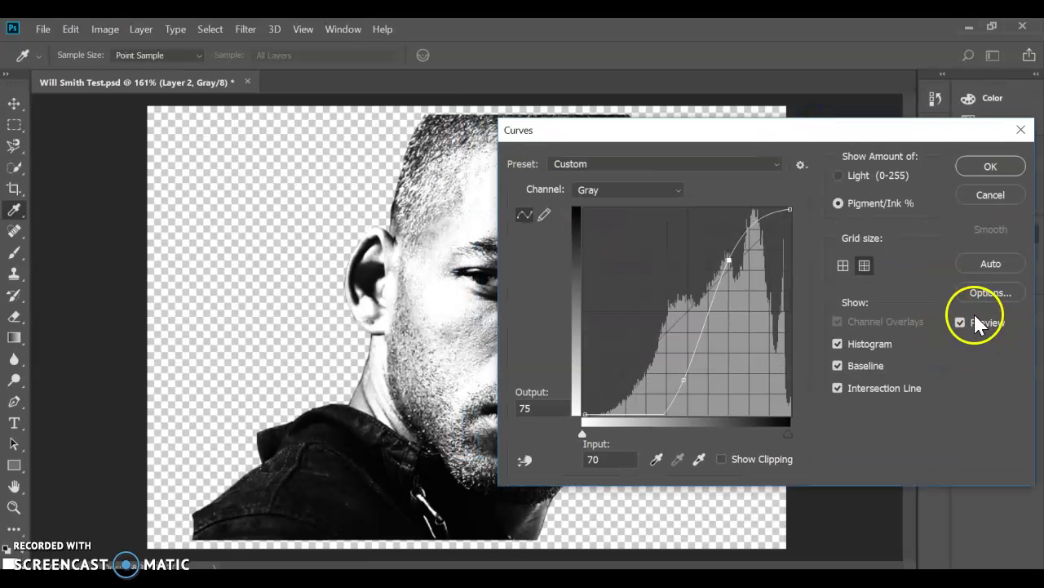
click(990, 165)
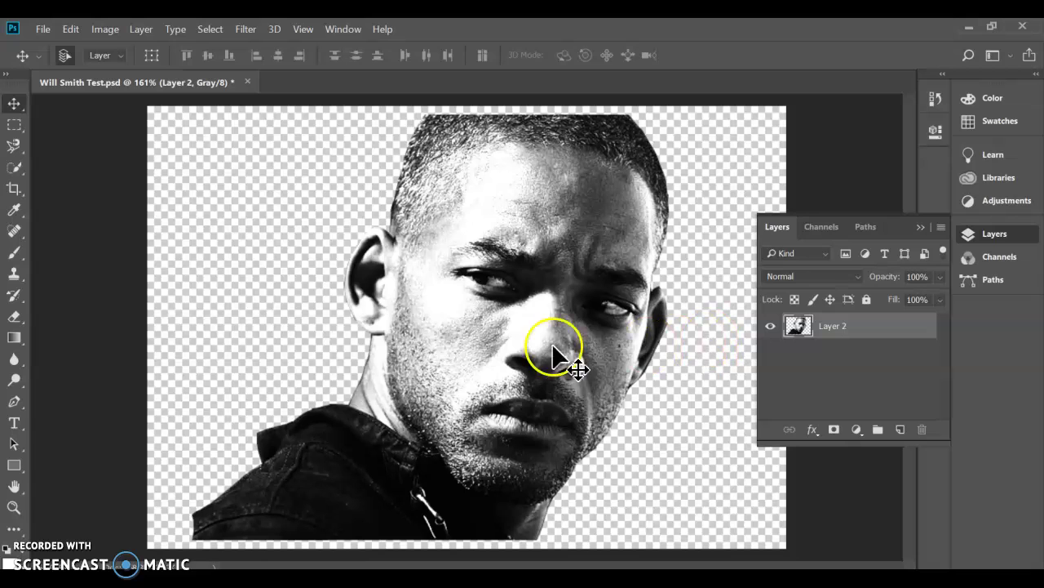
click(105, 29)
mouse_move(120, 72)
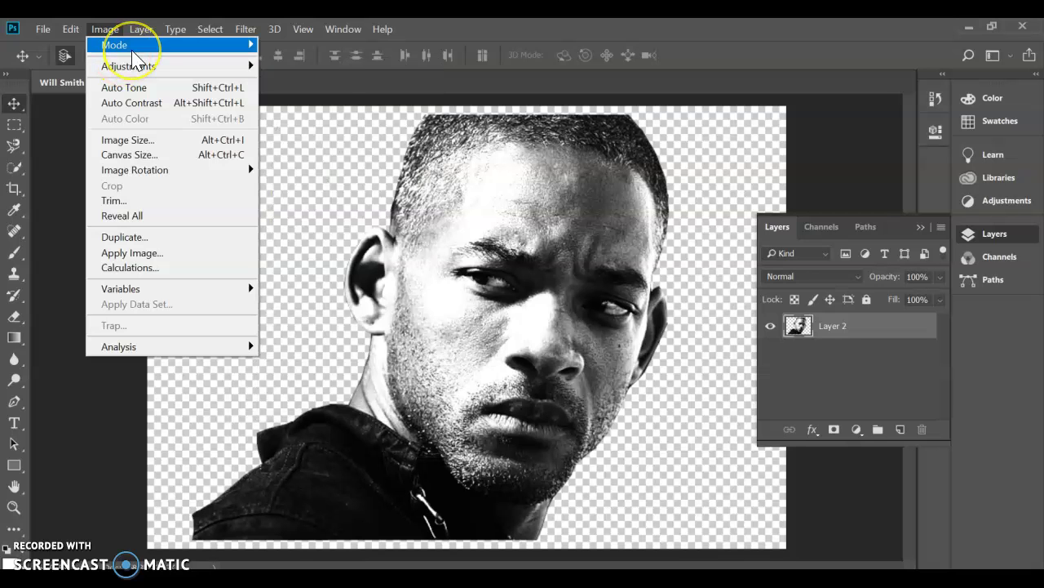
mouse_move(129, 47)
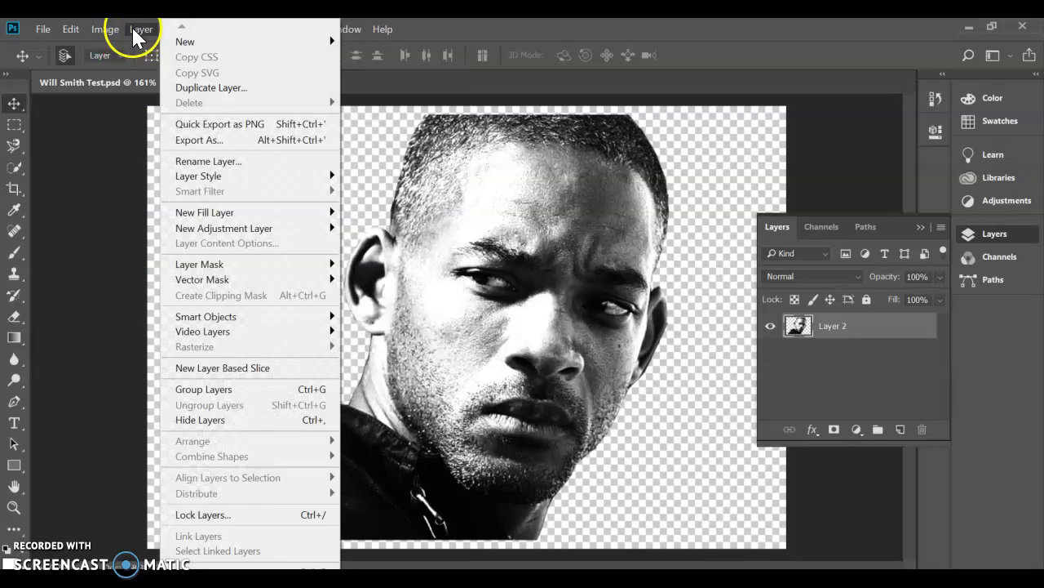
click(114, 47)
mouse_move(114, 49)
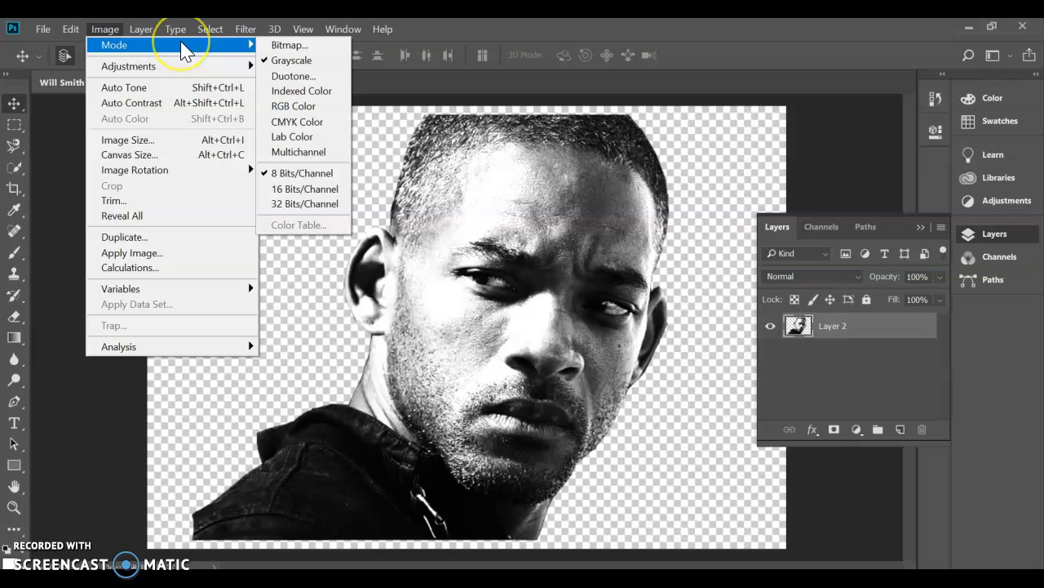
click(335, 323)
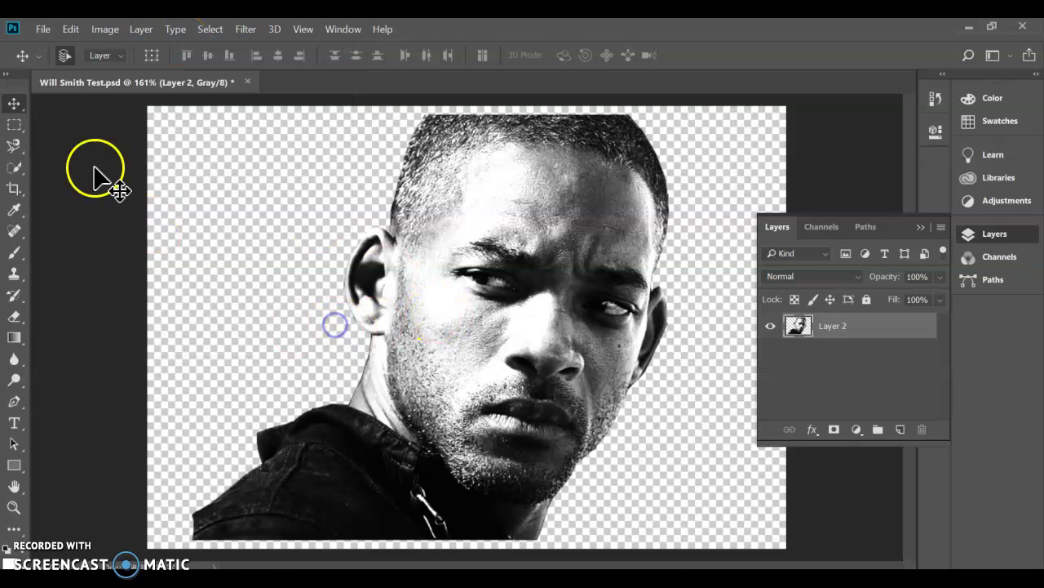
- Undo and redo the Curves adjustment repeatedly to compare the portrait with and without the added contrast
click(71, 31)
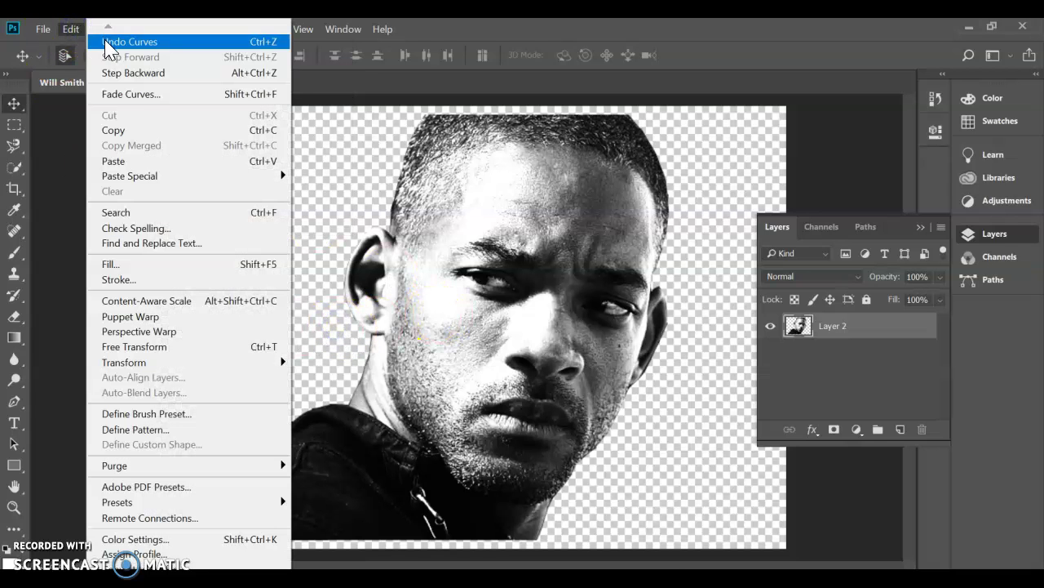
click(115, 42)
click(75, 29)
click(144, 42)
click(71, 29)
click(122, 42)
click(71, 28)
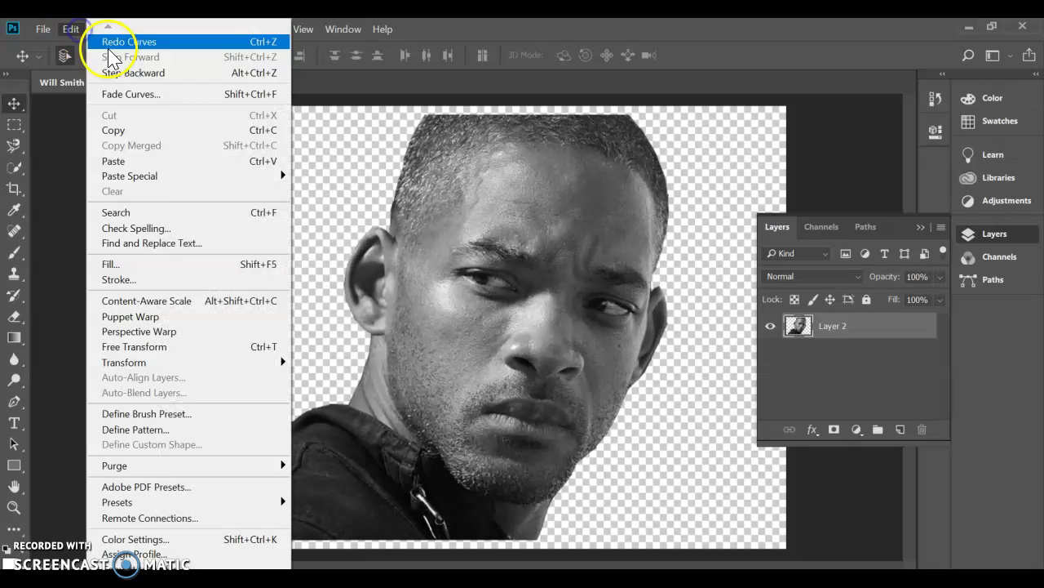
click(114, 42)
click(72, 29)
click(116, 44)
- Undo the Curves adjustment and the grayscale conversion to bring the cut-out back to full RGB color
click(71, 29)
click(110, 41)
click(82, 29)
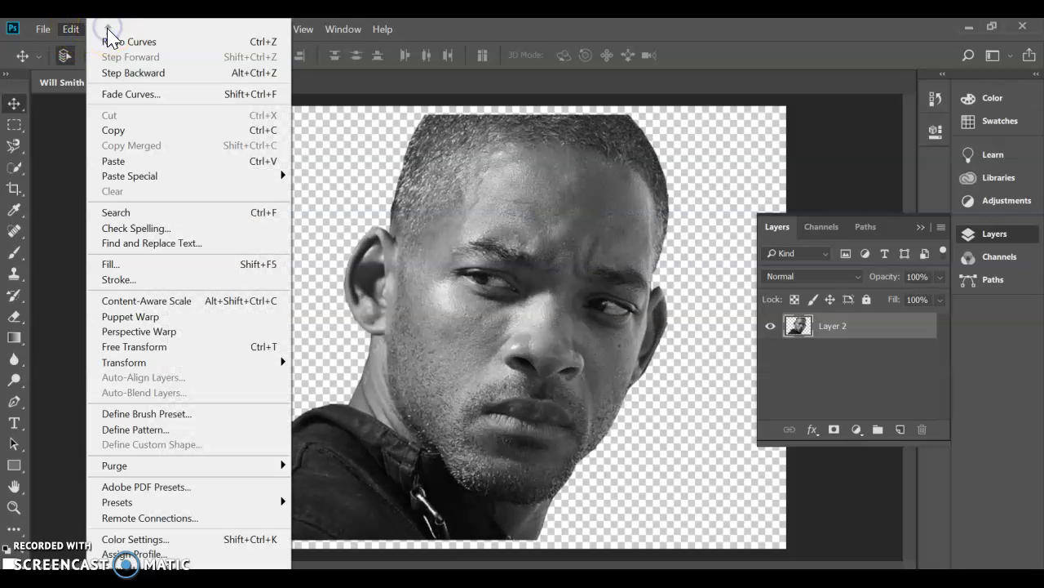
click(115, 72)
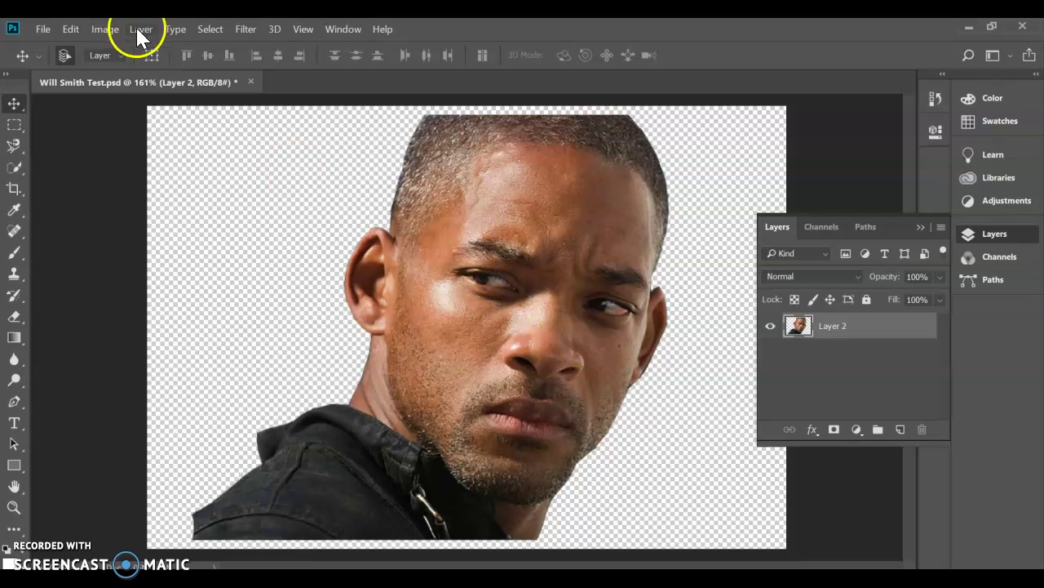
- Recolor the cut-out green with a Hue/Saturation adjustment of hue +90, saturation +36 and lightness +3
click(106, 28)
mouse_move(138, 70)
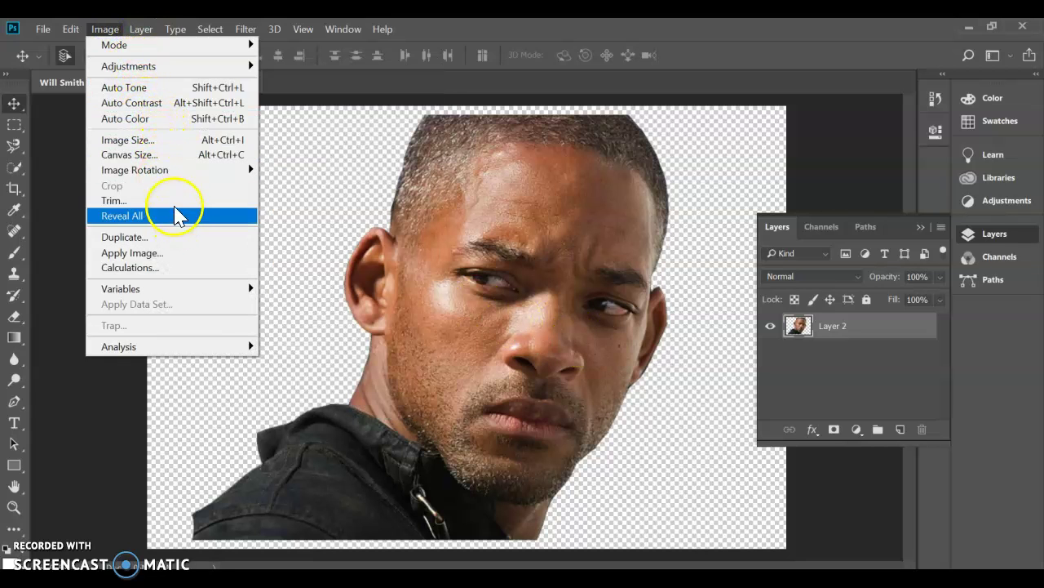
mouse_move(180, 70)
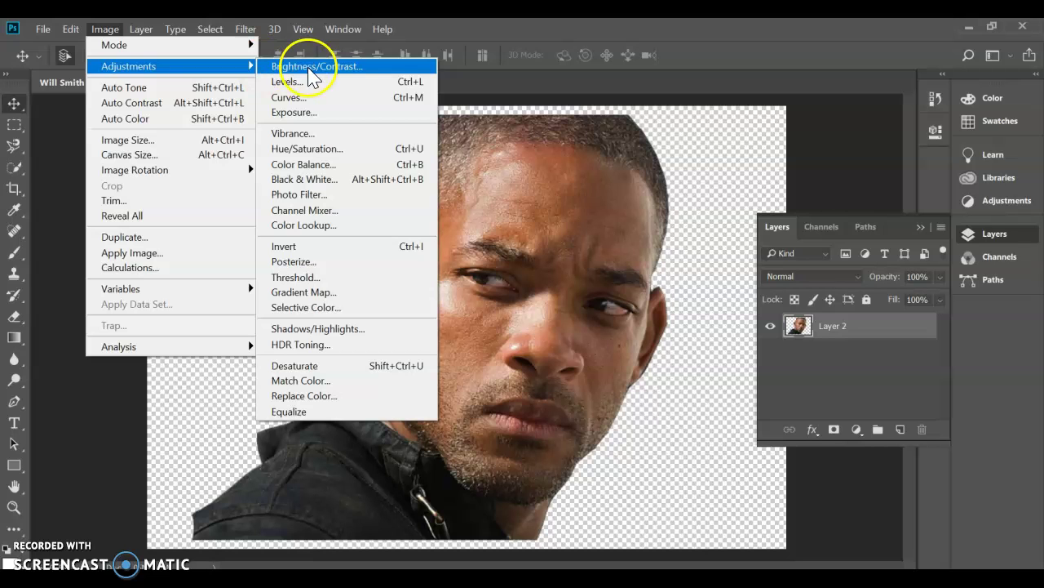
click(346, 149)
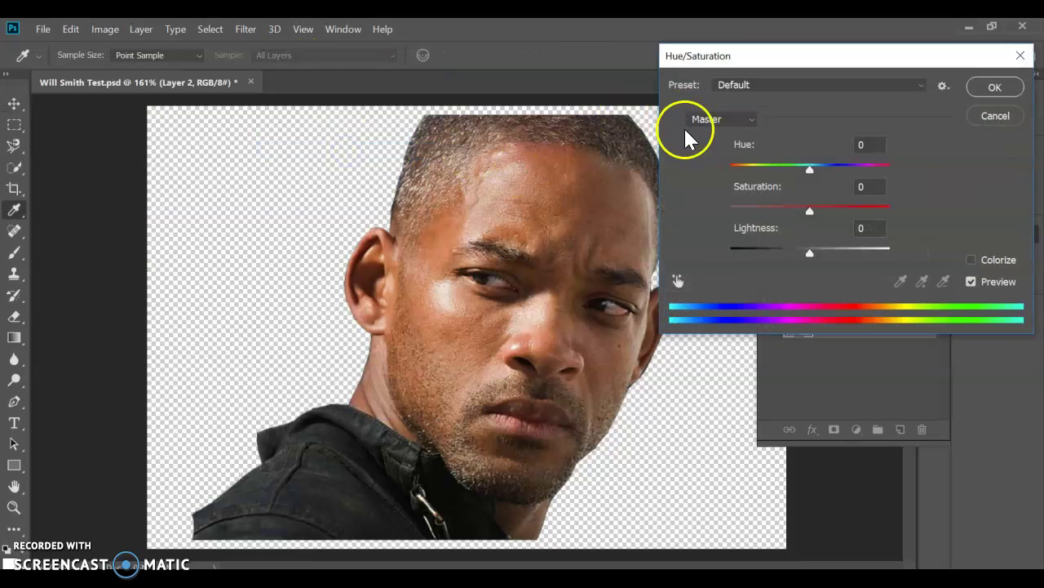
drag(811, 171, 841, 180)
drag(853, 179, 864, 182)
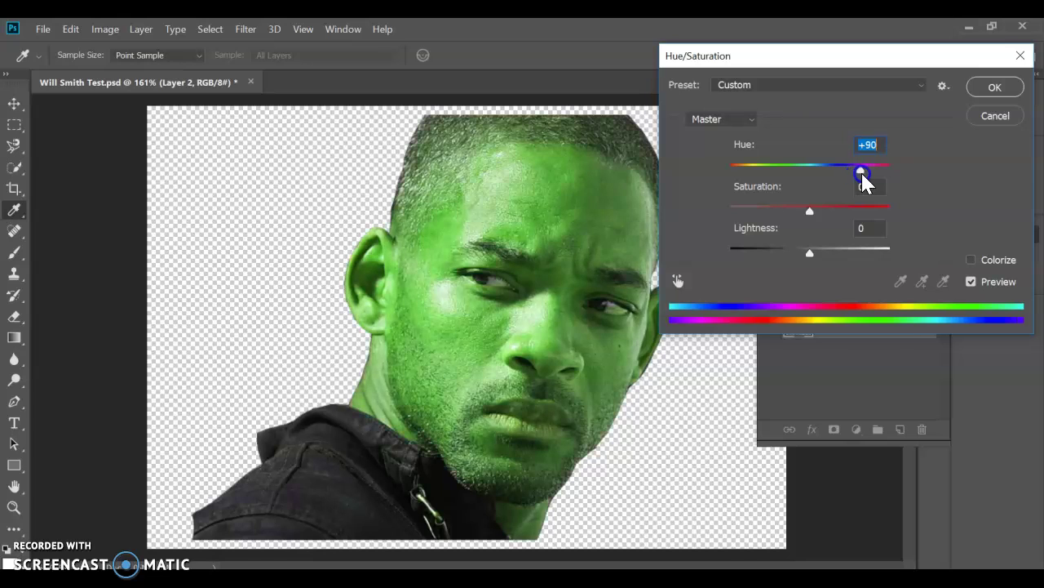
drag(810, 210, 839, 213)
mouse_move(808, 260)
mouse_down()
mouse_move(788, 261)
mouse_move(816, 261)
mouse_up()
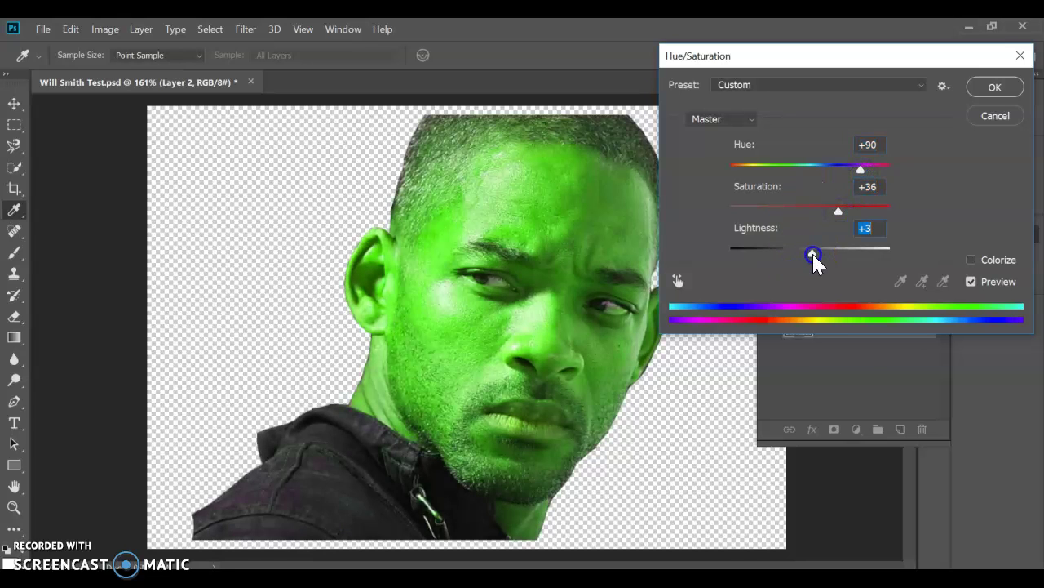
drag(810, 57, 811, 49)
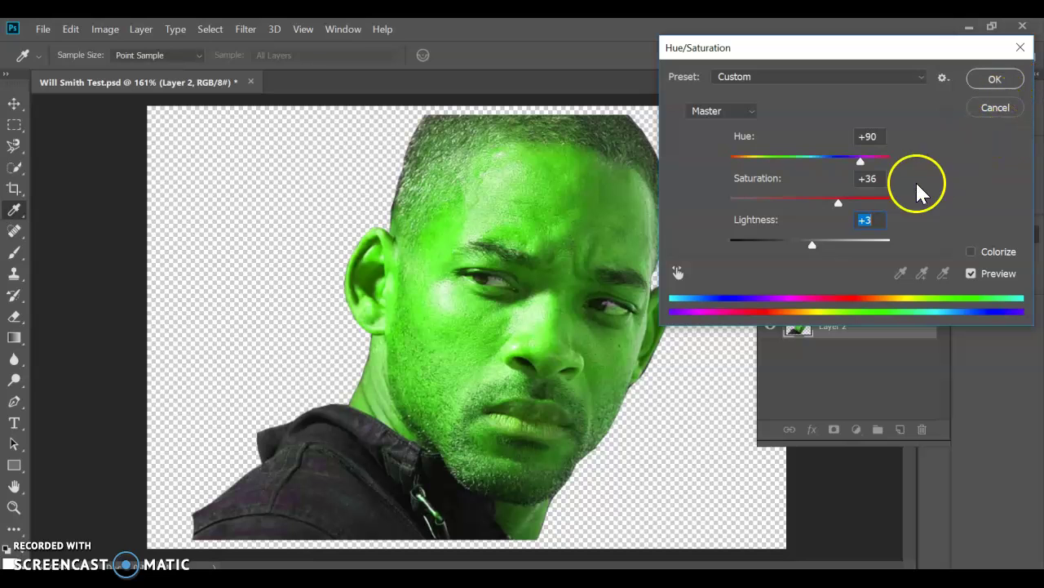
click(996, 79)
key(v)
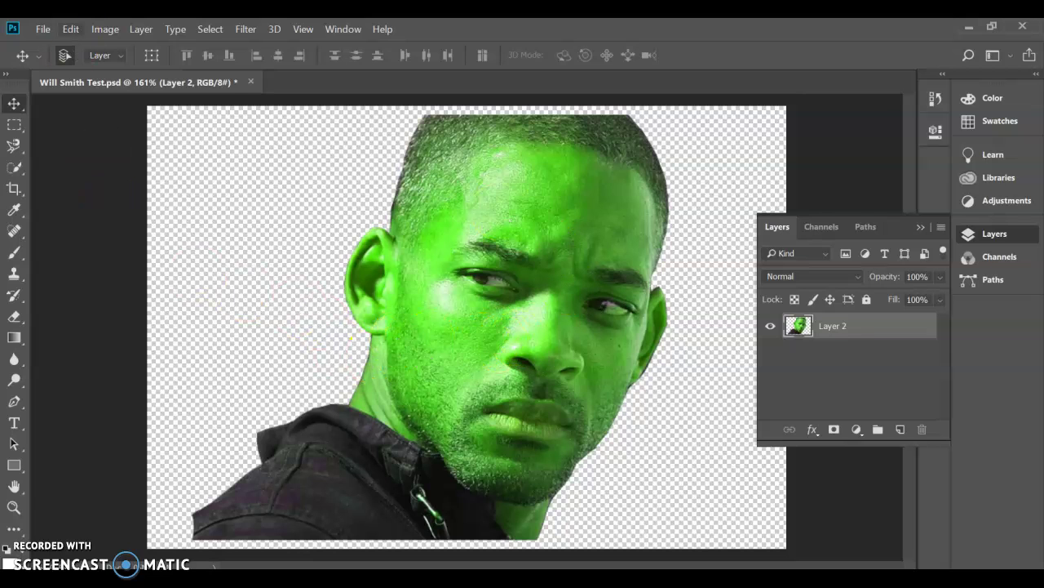
- Save the recolored cut-out to the existing Will Smith Test.psd file
click(42, 29)
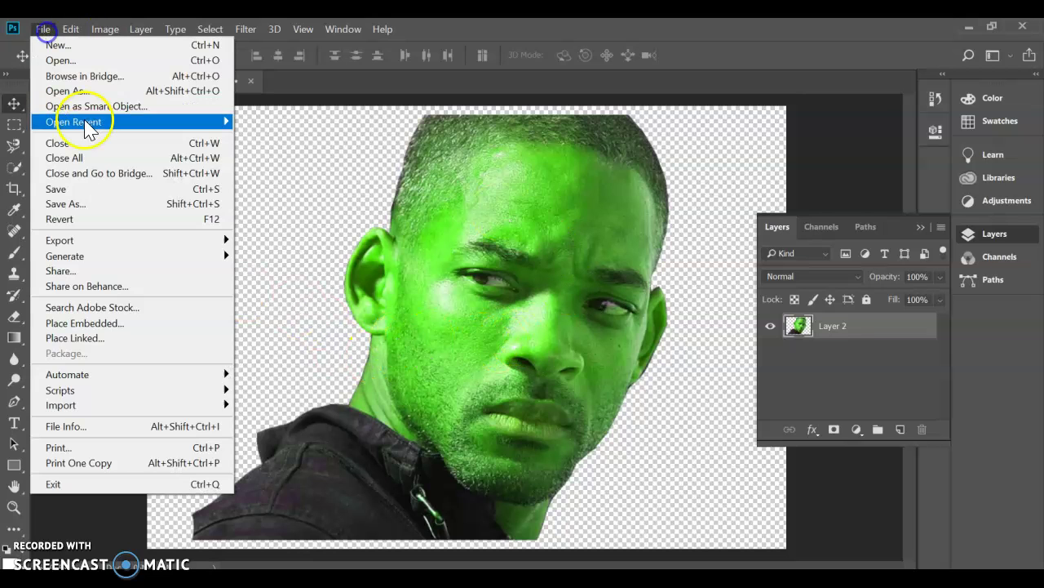
click(96, 191)
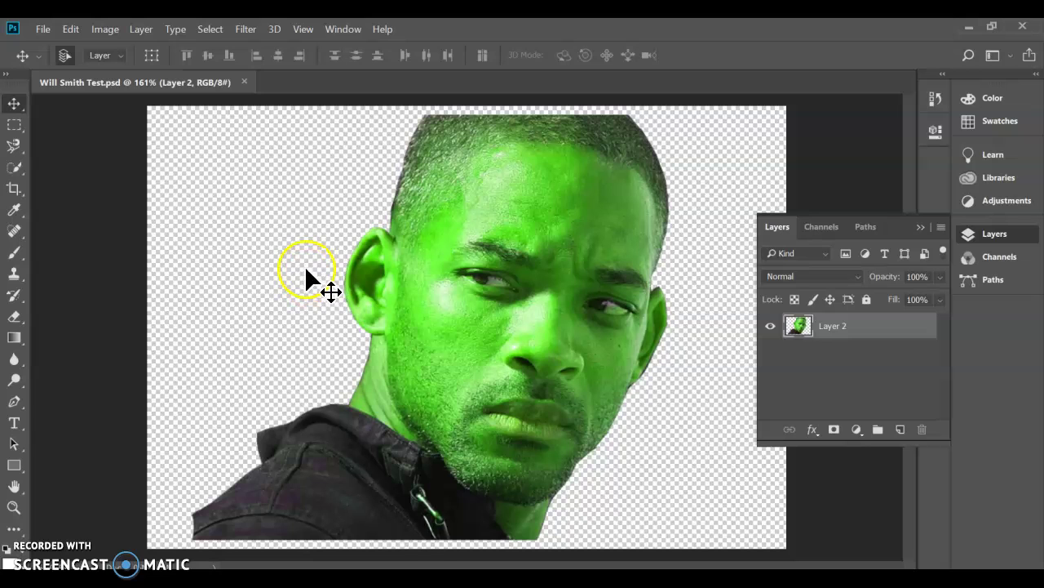
- Switch to Illustrator and create a new document 10 in wide and 10 in high
mouse_move(461, 579)
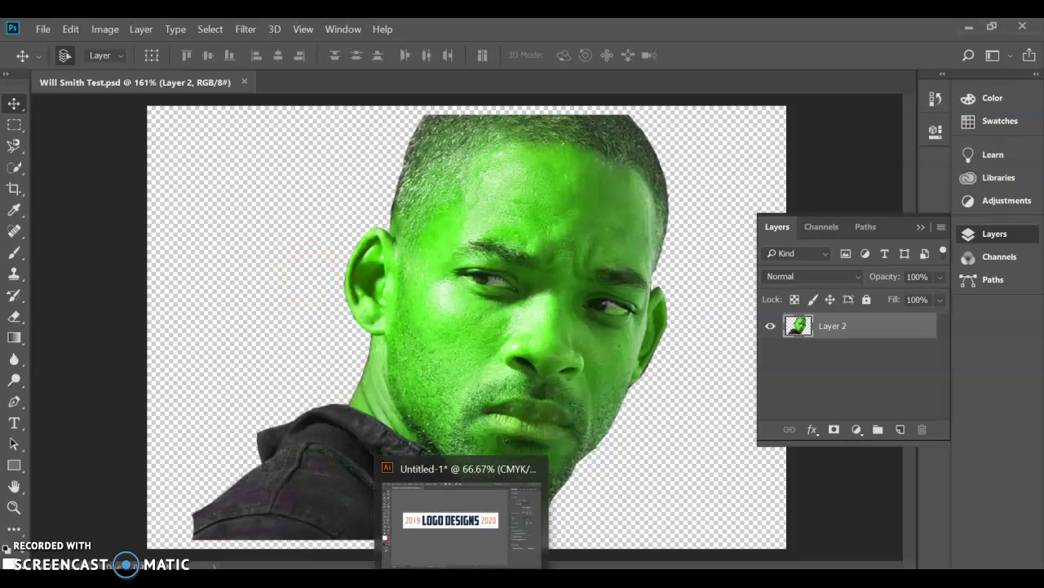
click(461, 518)
click(43, 29)
click(54, 44)
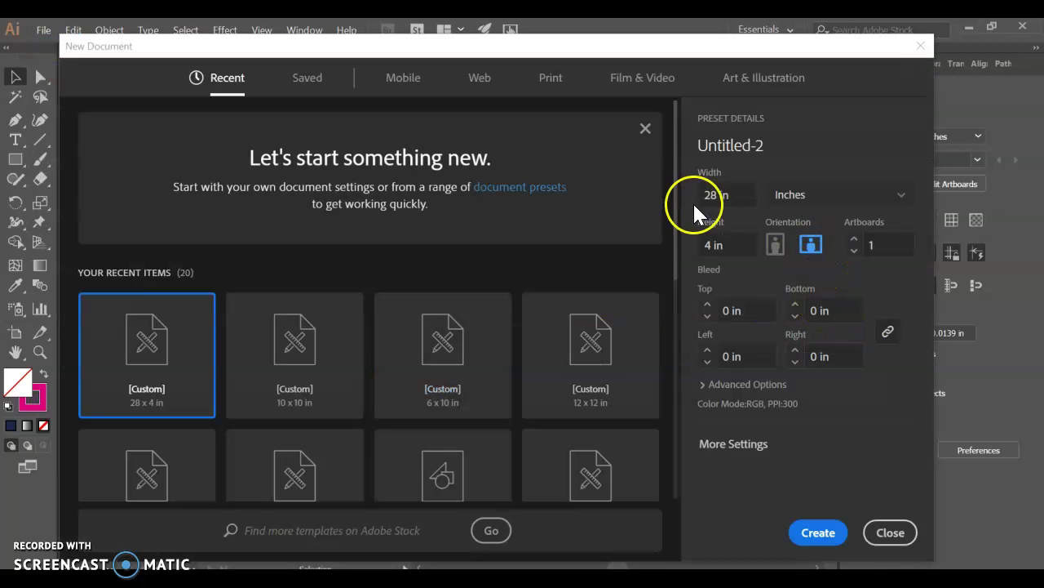
drag(735, 194, 678, 194)
click(664, 196)
click(709, 197)
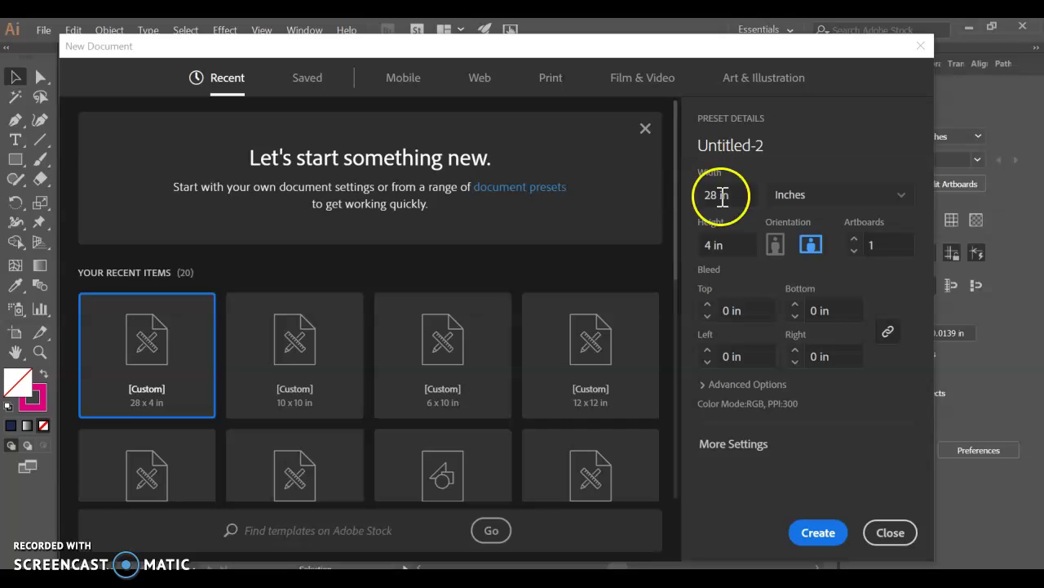
text(10)
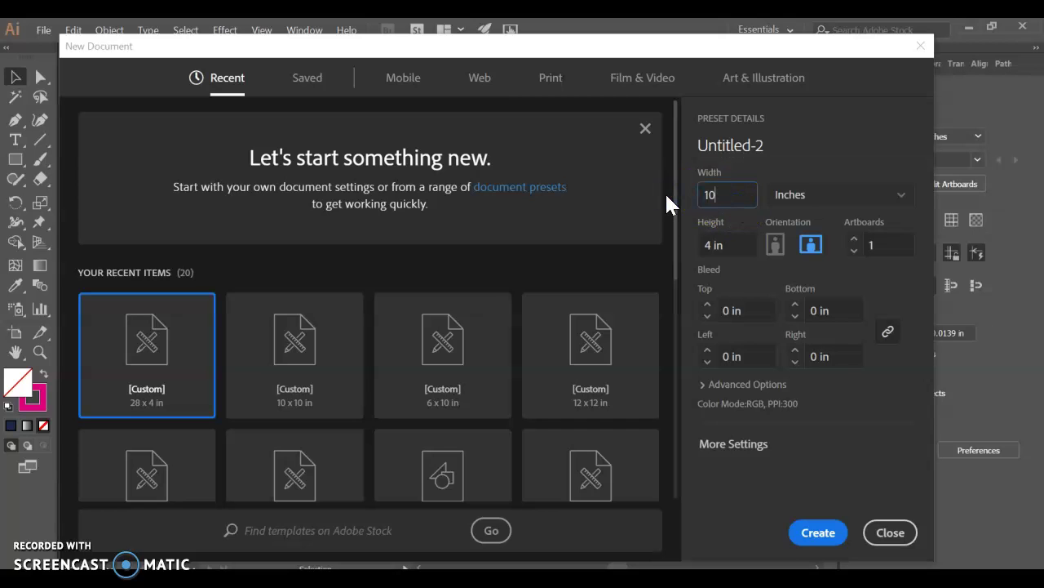
click(749, 237)
drag(749, 237, 677, 233)
text(10)
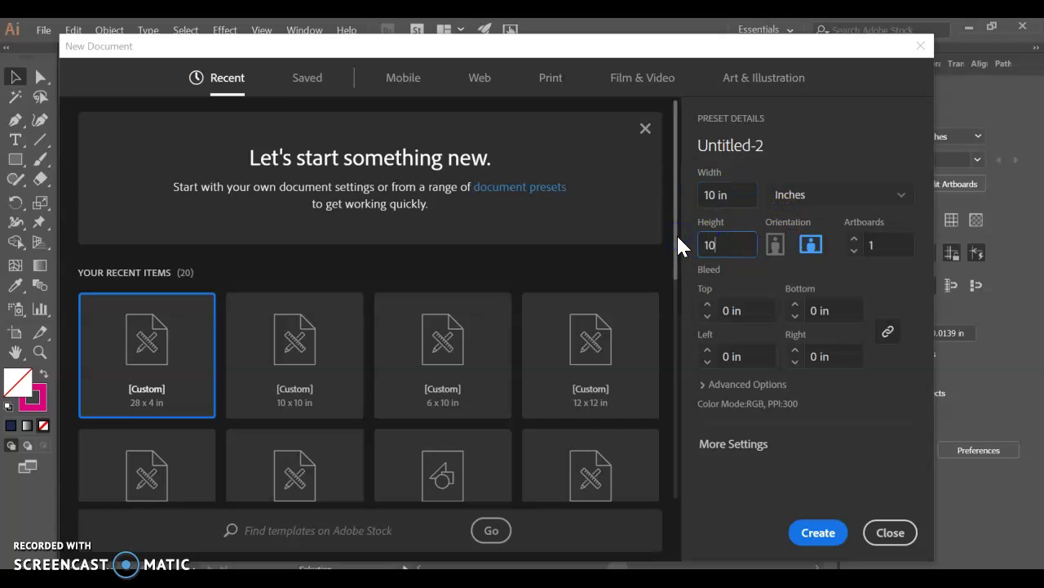
click(818, 532)
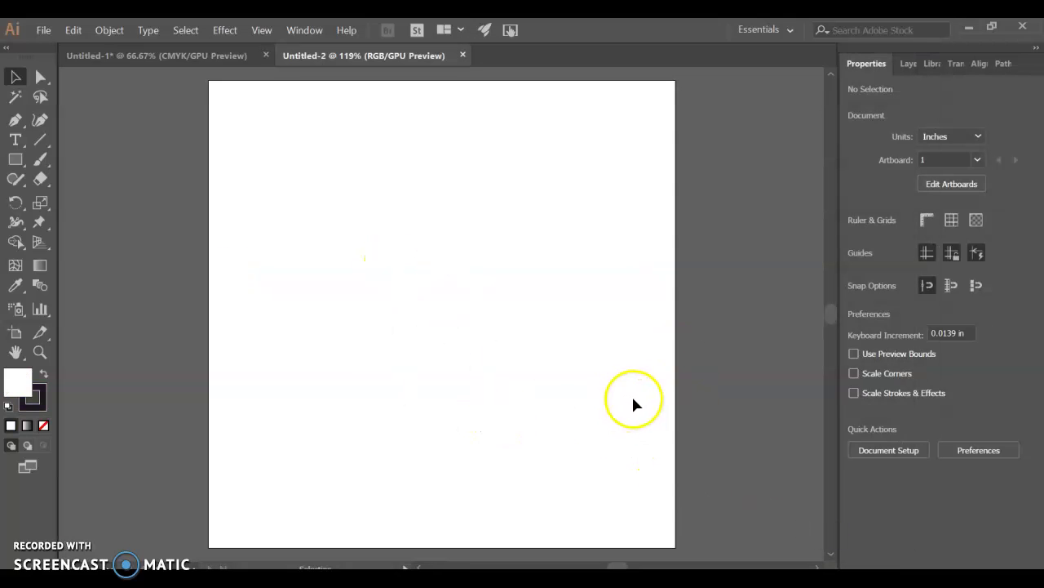
- Place the Will Smith Test PSD as a linked file and move it to the lower part of the artboard
click(44, 30)
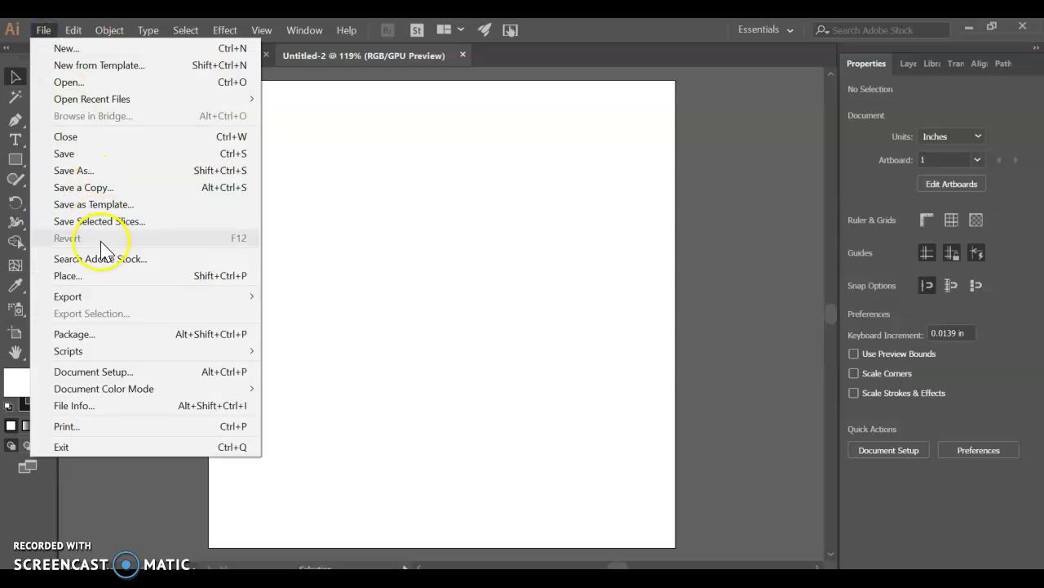
click(108, 276)
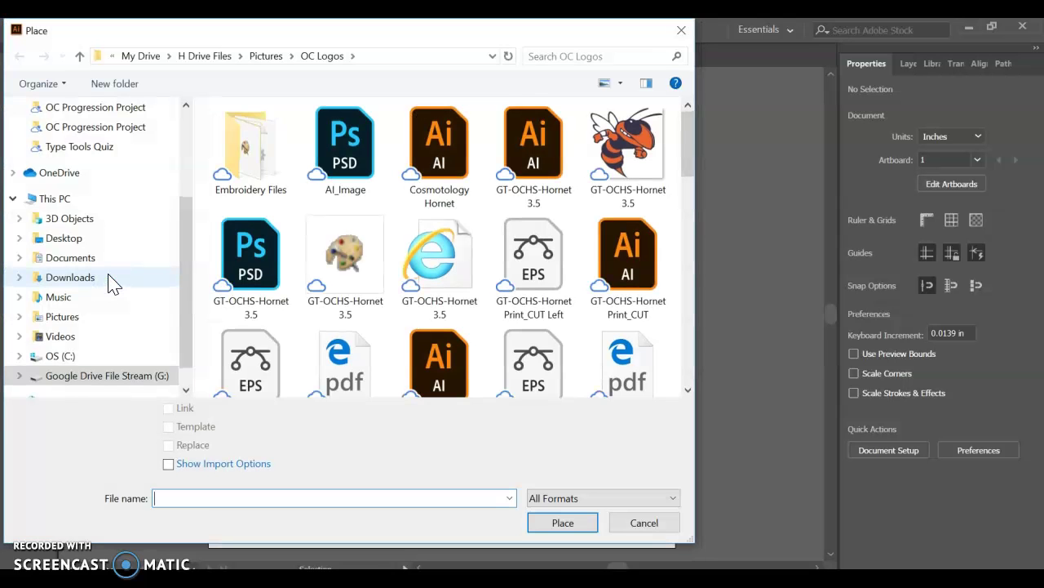
scroll(93, 208, up, 3)
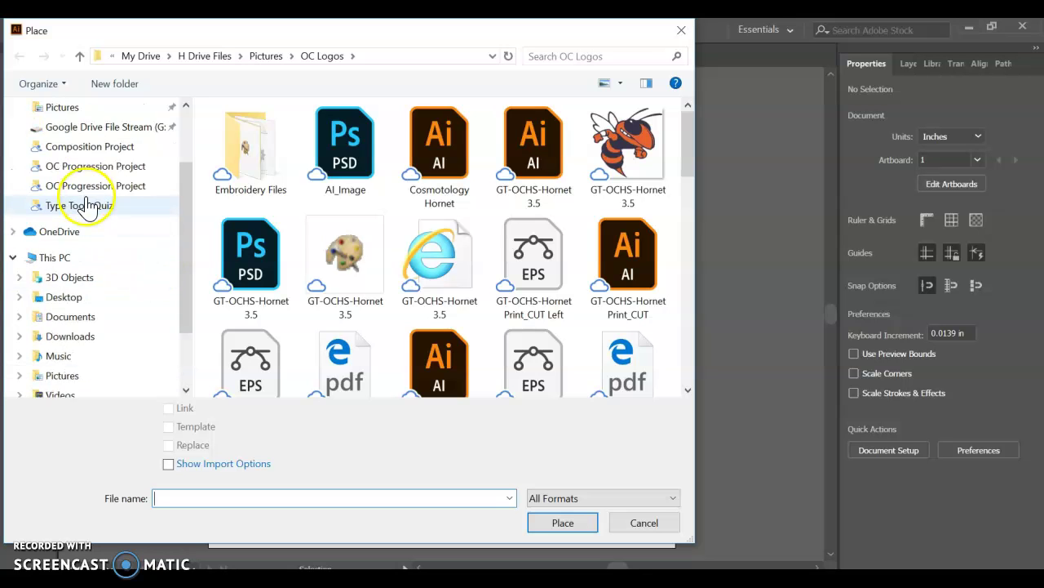
click(81, 120)
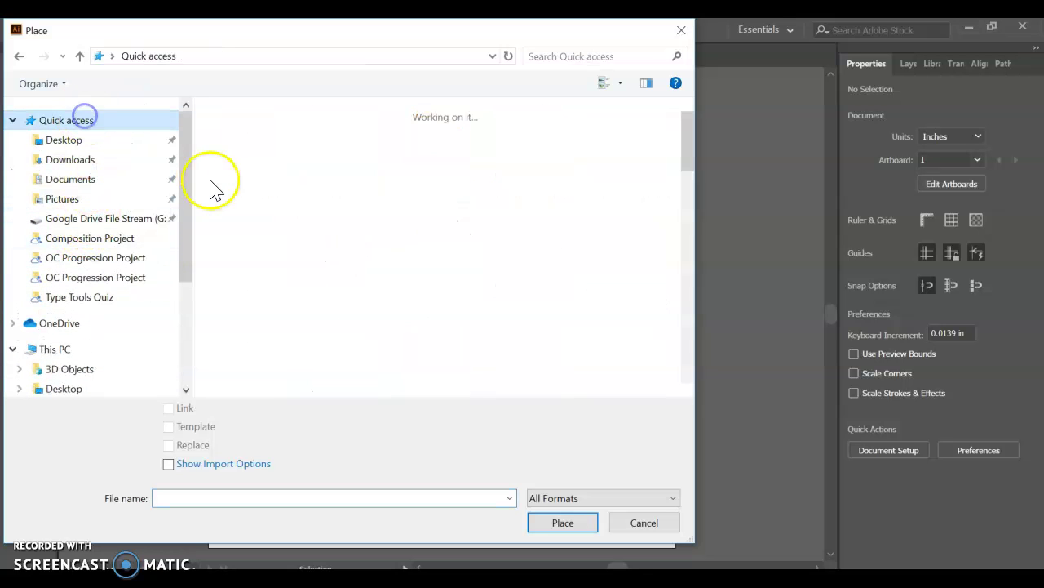
scroll(477, 238, down, 2)
click(322, 260)
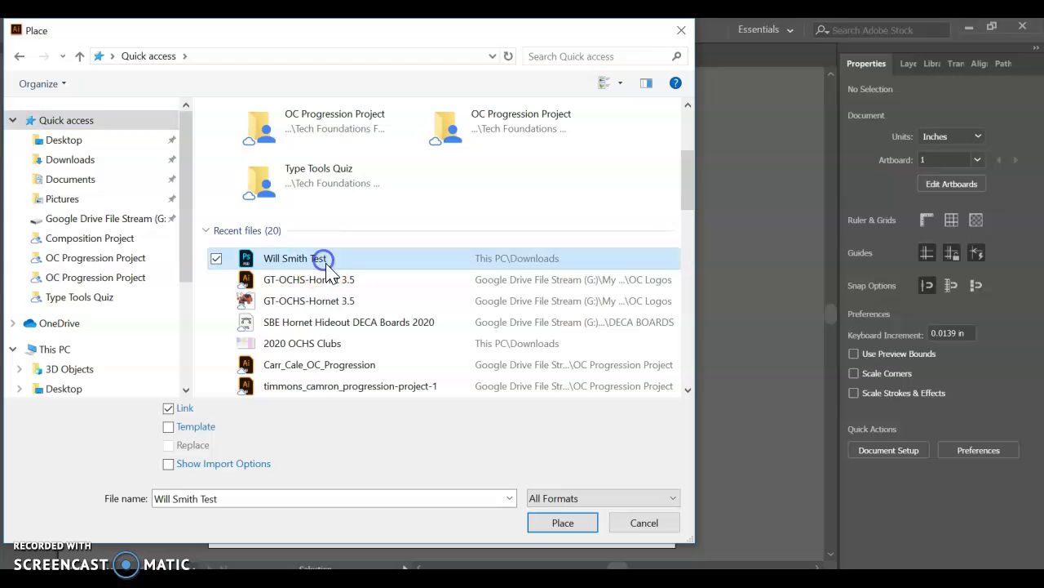
click(571, 523)
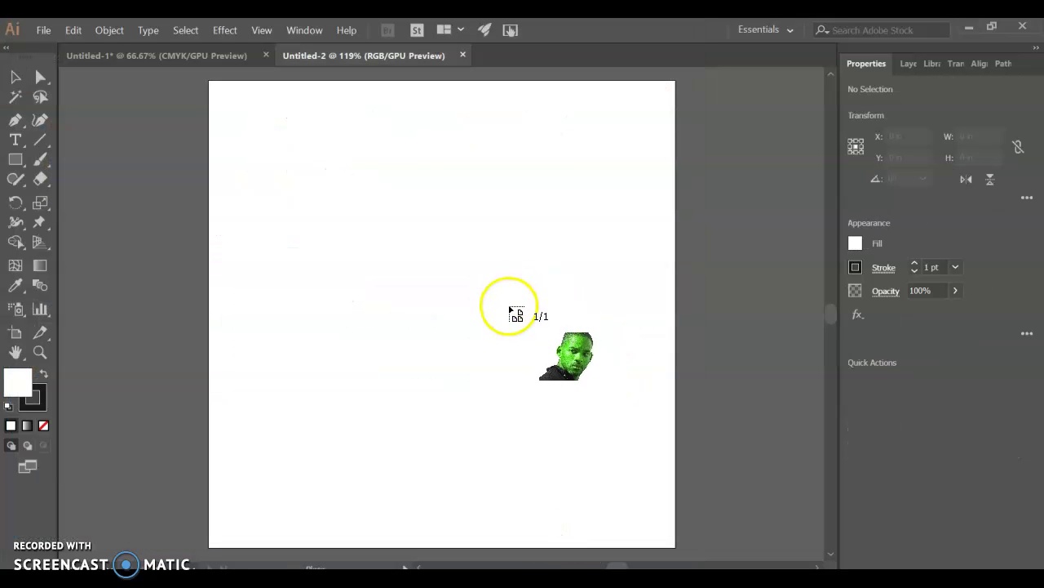
click(298, 199)
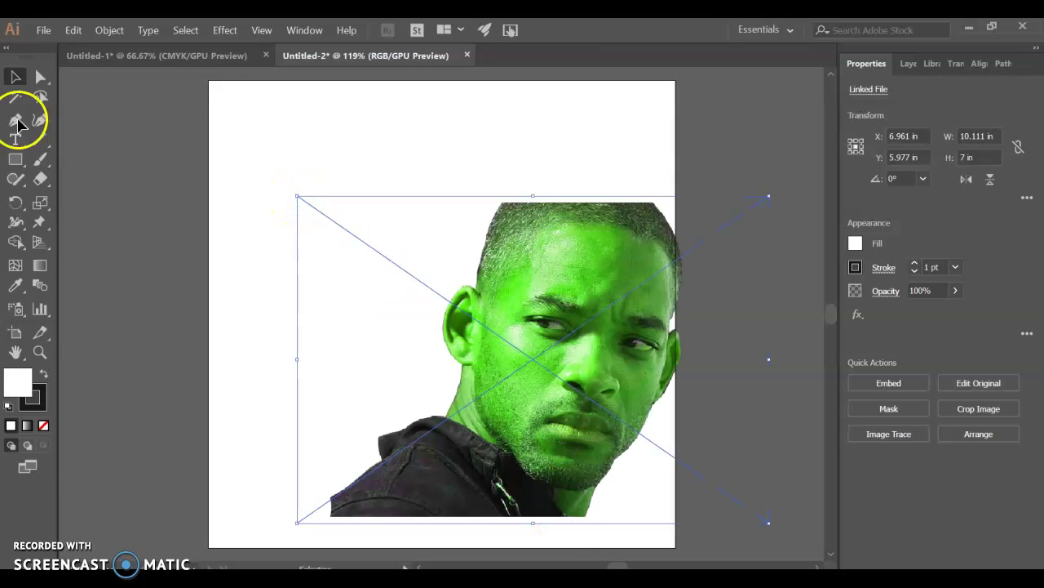
drag(641, 361, 495, 310)
- Draw a rectangle about 9.5 x 7.7 in over the portrait and swap its fill and stroke for a black fill
click(16, 159)
mouse_move(217, 106)
mouse_down()
mouse_move(434, 298)
mouse_move(659, 464)
mouse_up()
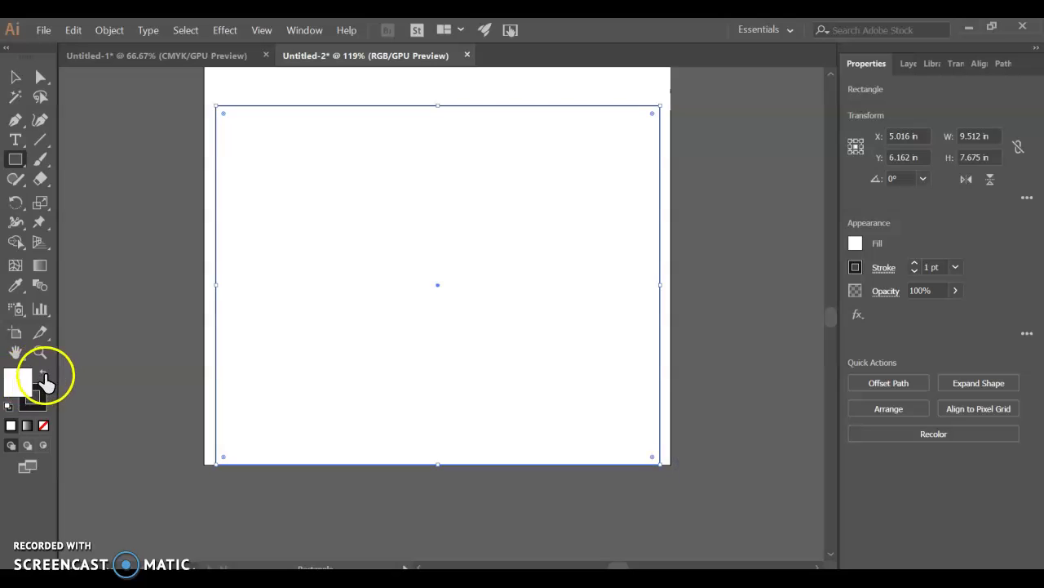
click(44, 373)
- Send the black rectangle to the back so it sits behind the green portrait
click(15, 77)
right_click(346, 194)
mouse_move(490, 425)
click(555, 459)
click(727, 436)
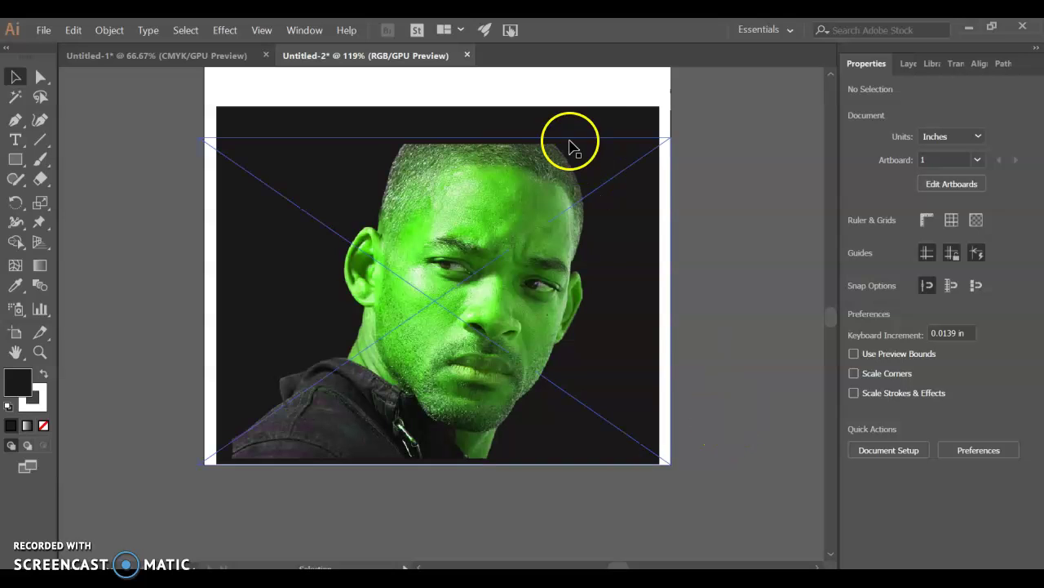
- Lower the black rectangle's upper edge to the top of the man's head, making it about 6.87 in high
click(594, 140)
drag(438, 107, 439, 145)
click(759, 152)
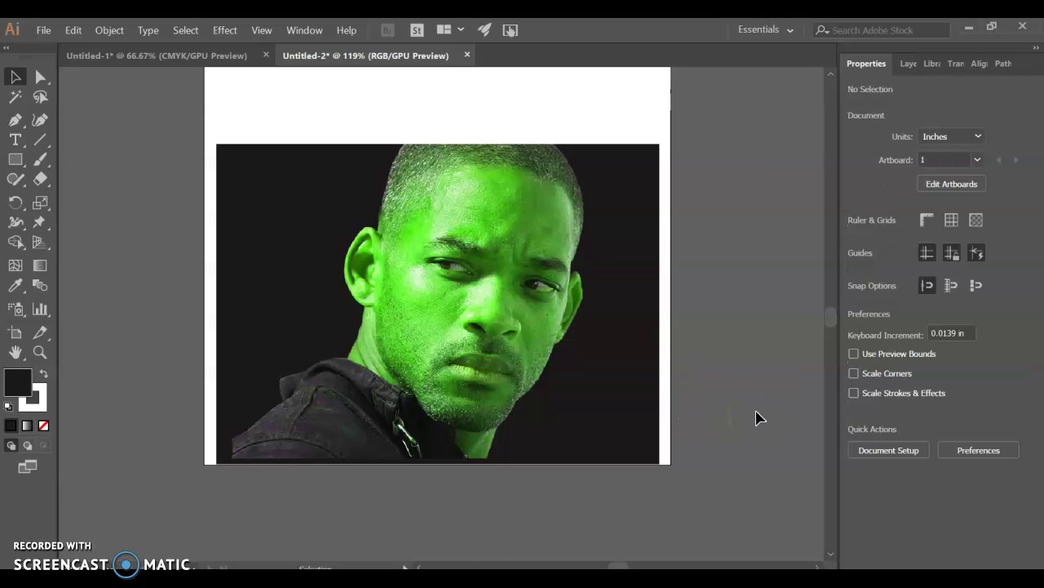
- Reposition the portrait over the black rectangle, with the image frame's upper-left corner on the rectangle's upper-left corner
drag(750, 418, 575, 341)
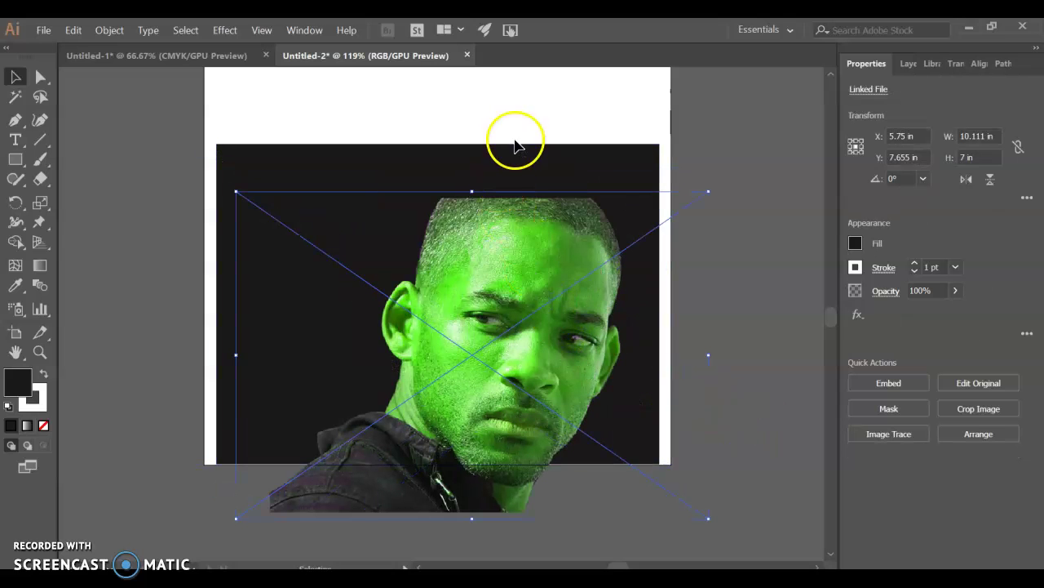
click(514, 157)
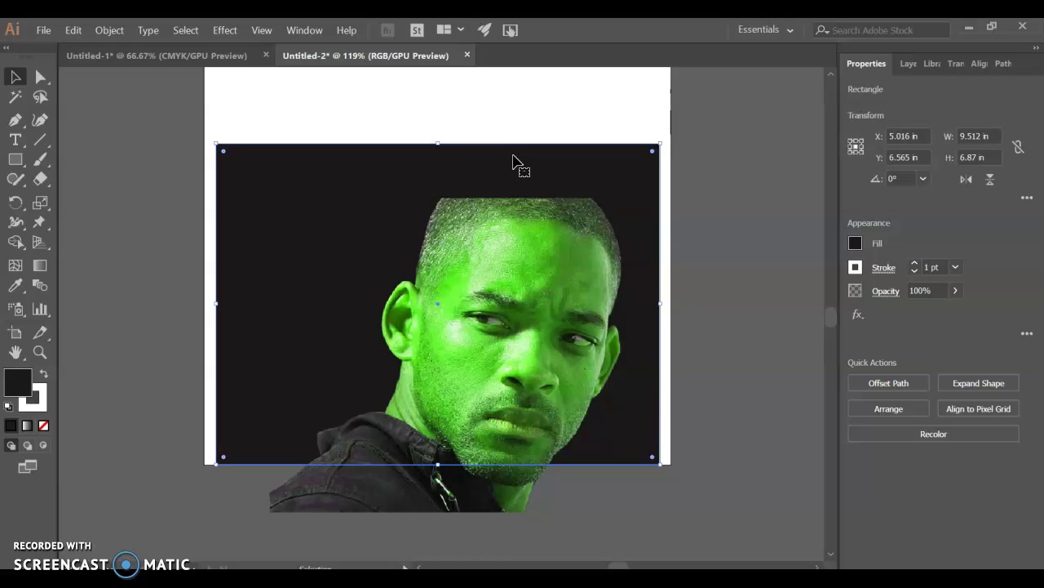
mouse_move(514, 163)
mouse_down()
mouse_move(520, 214)
mouse_move(516, 167)
mouse_up()
click(662, 128)
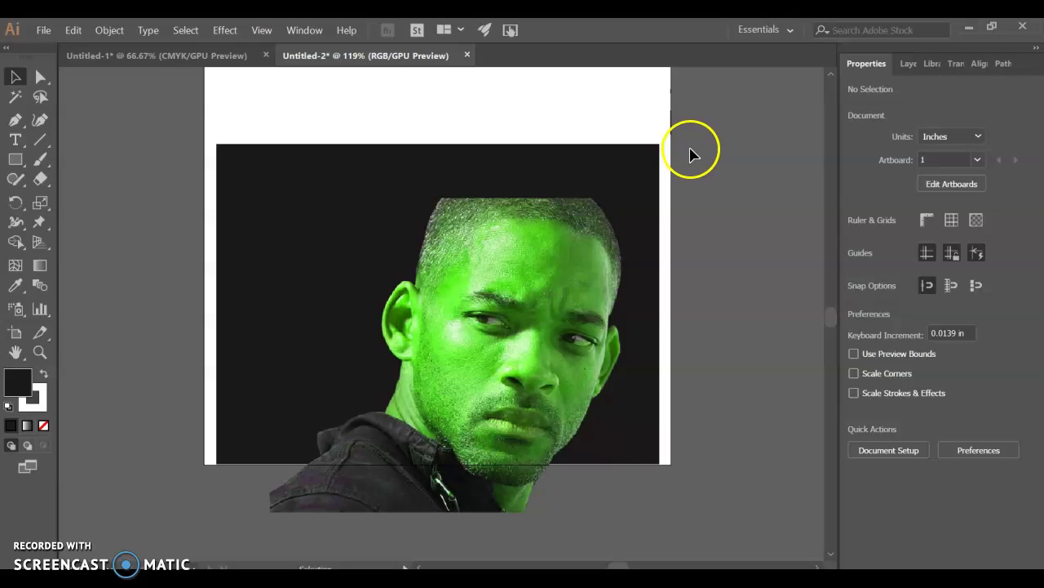
drag(443, 436, 430, 401)
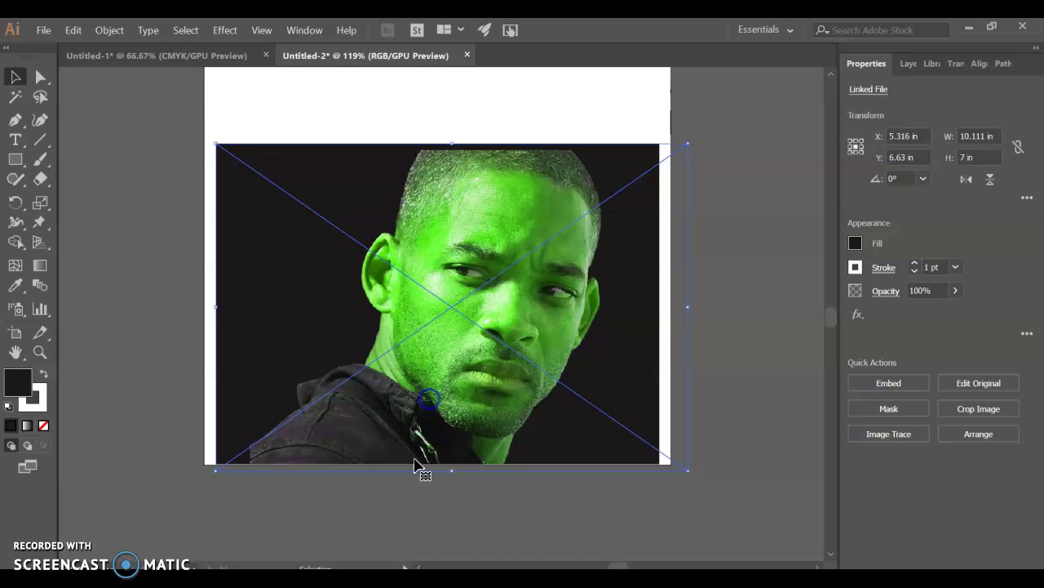